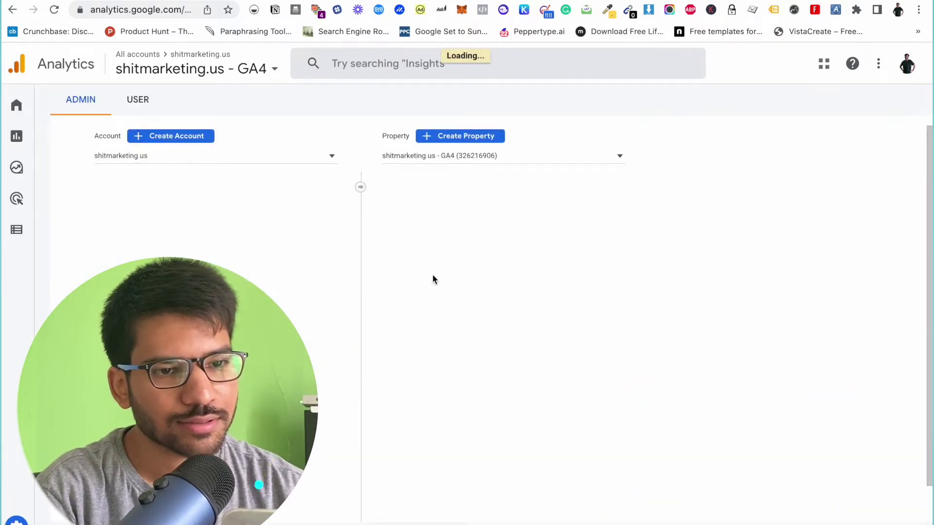
click(422, 279)
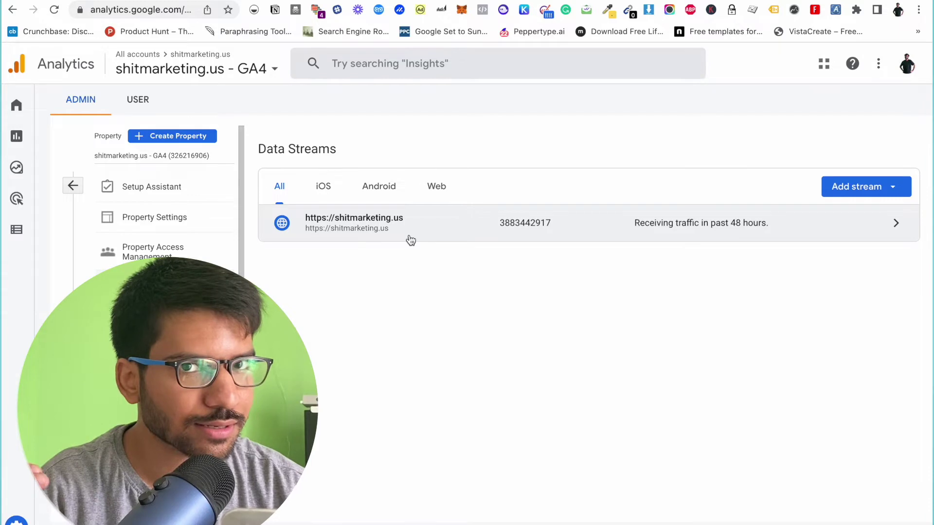
click(421, 227)
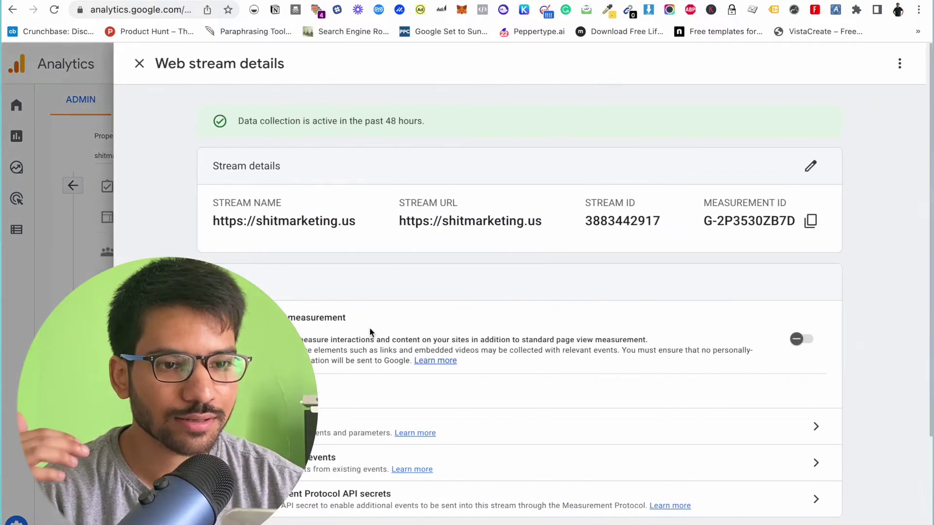
scroll(414, 315, down, 4)
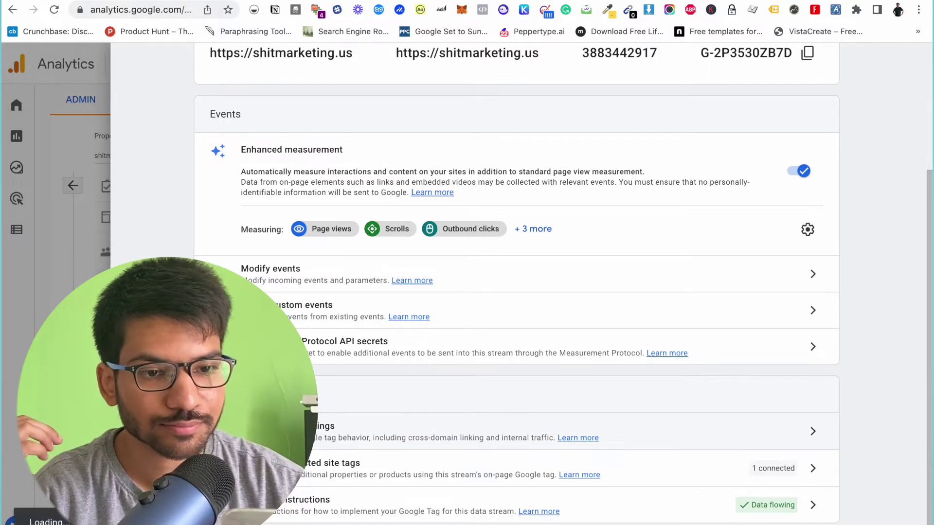
click(341, 435)
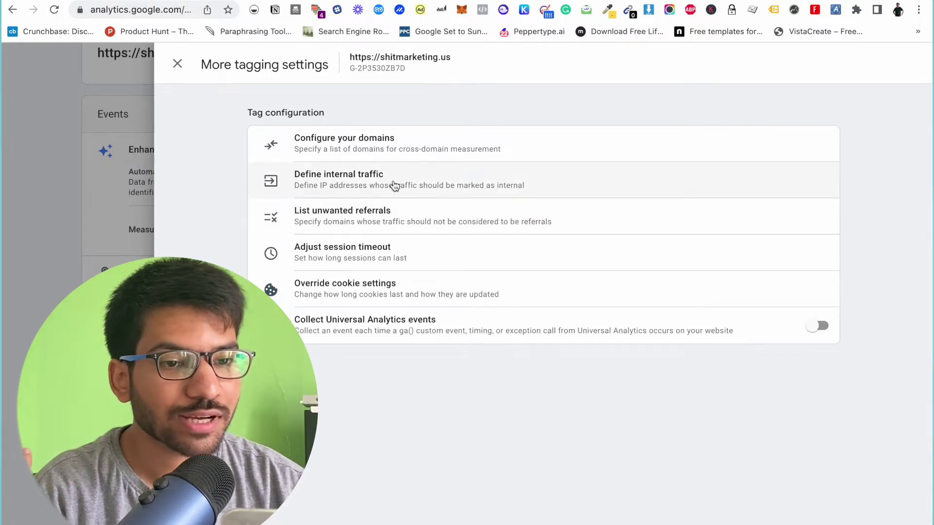
click(394, 186)
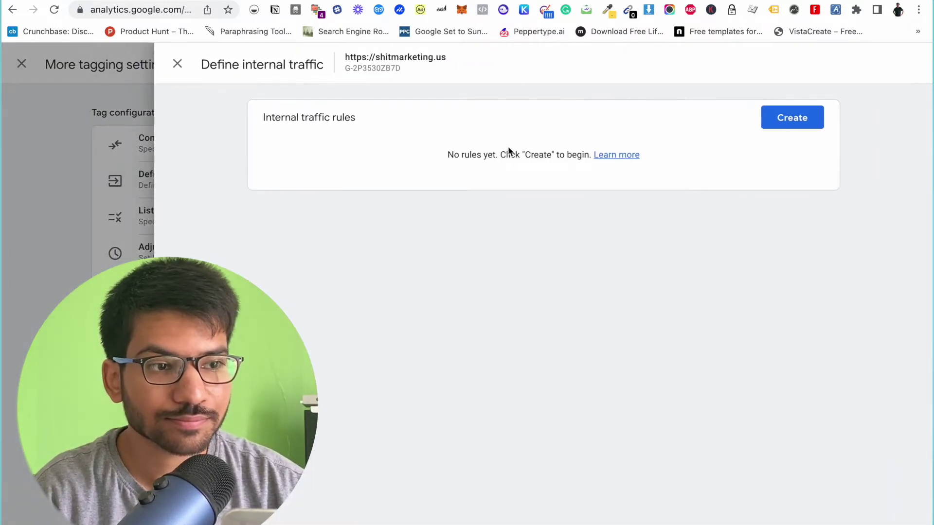
Step: Start a new internal traffic rule and name it "jaipur office"
click(792, 121)
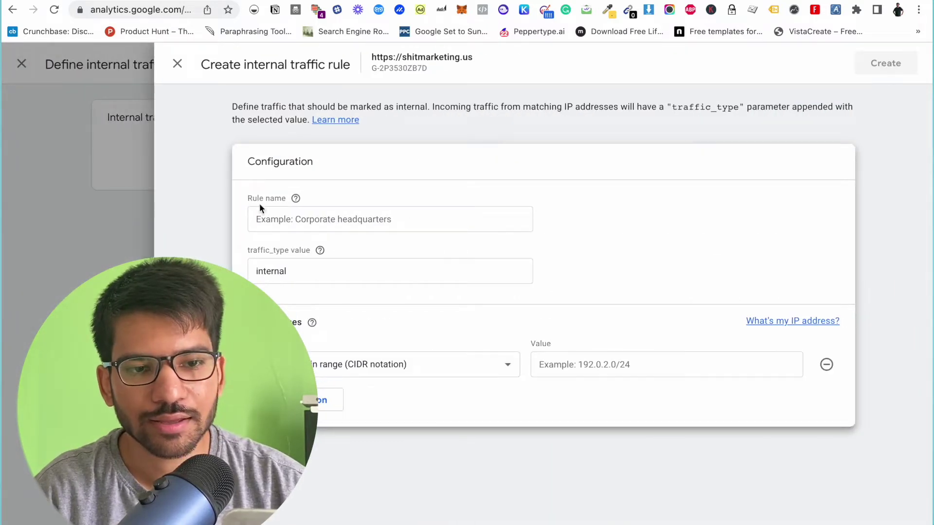
click(292, 220)
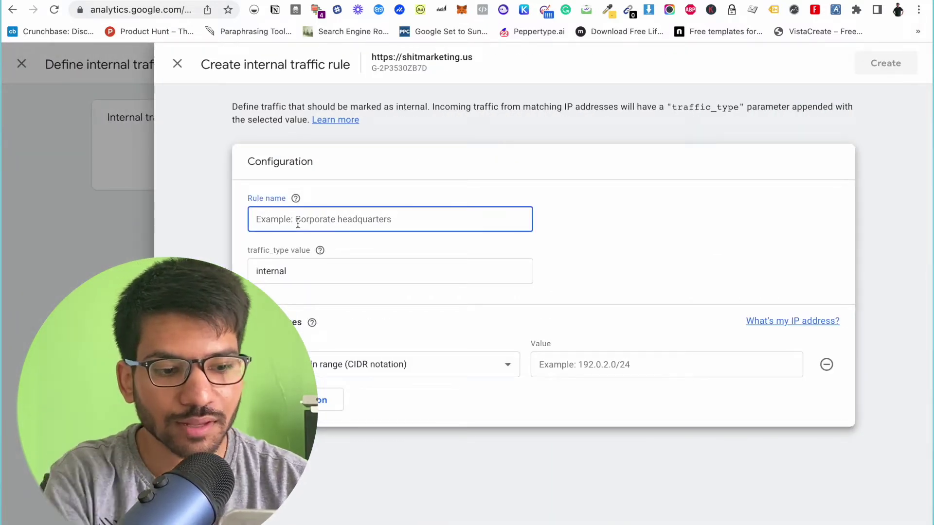
text(jaiop)
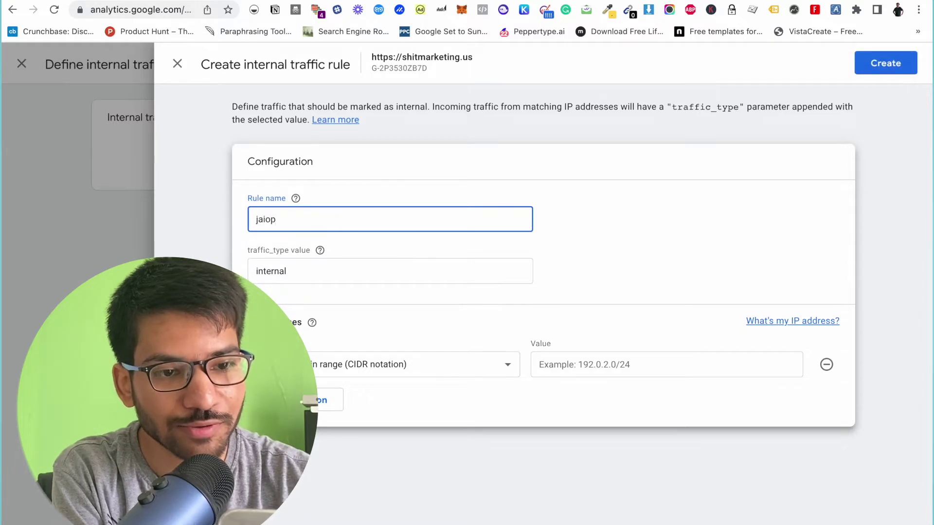
key(BackSpace)
key(BackSpace)
text(pur )
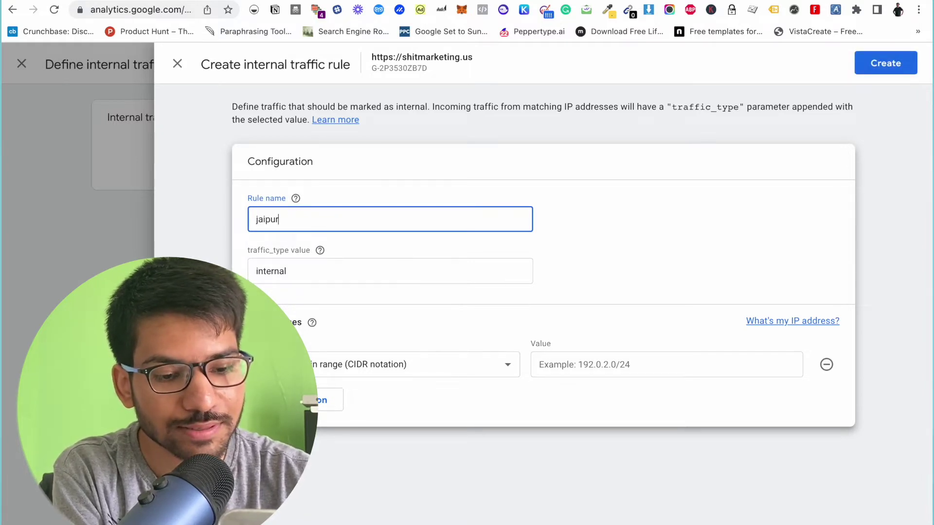
text(office)
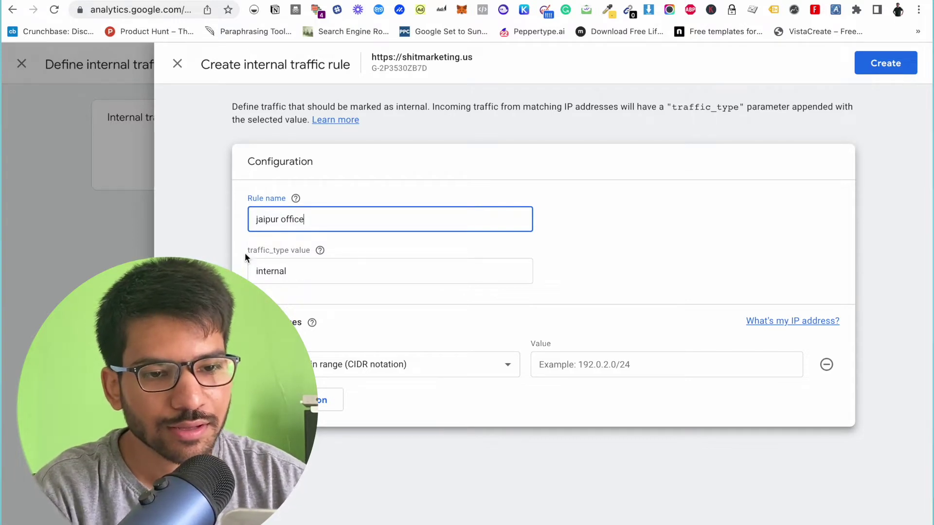
drag(244, 252, 268, 250)
click(267, 250)
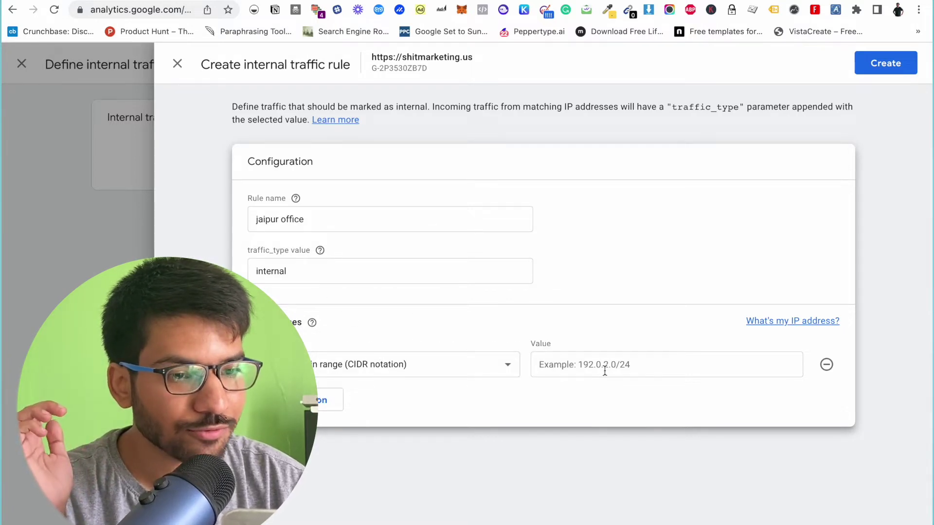
Step: Look up the public IPv4 address on whatismyipaddress.com and enter it as the rule's IP value
click(769, 323)
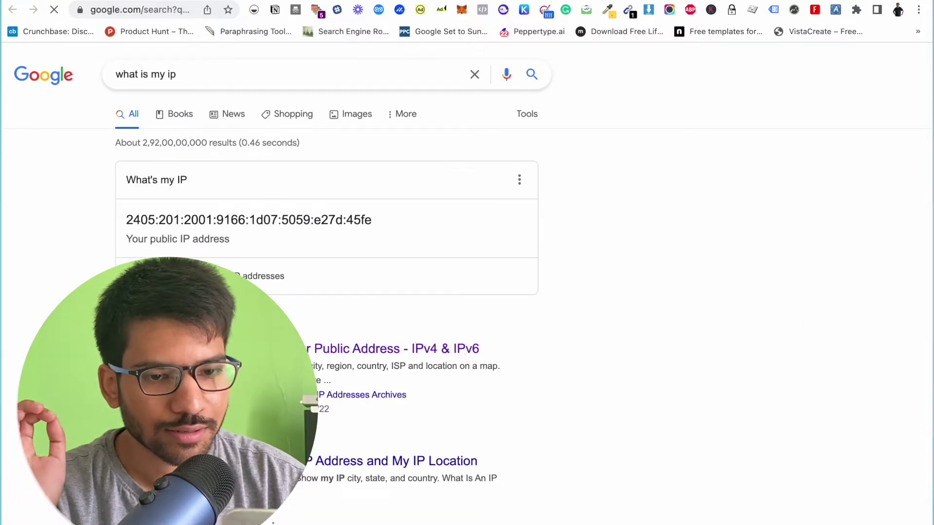
click(390, 349)
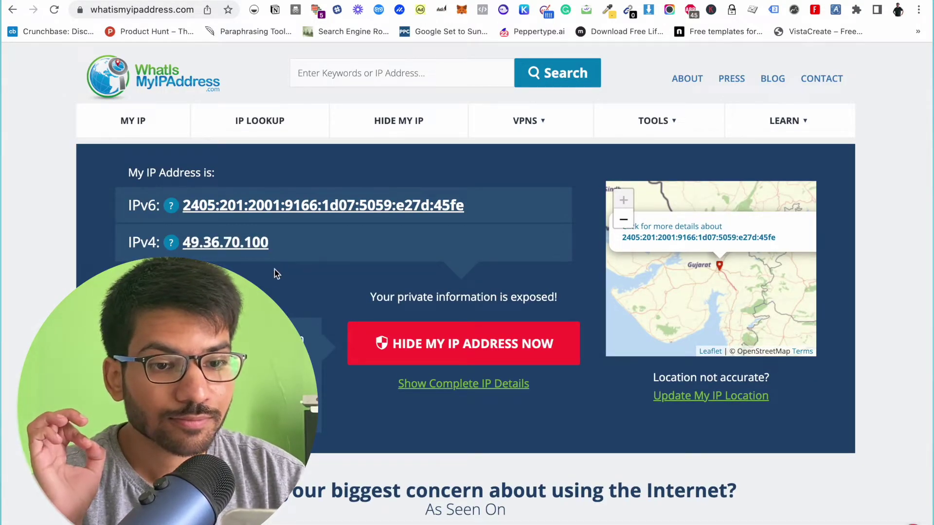
drag(294, 249, 182, 236)
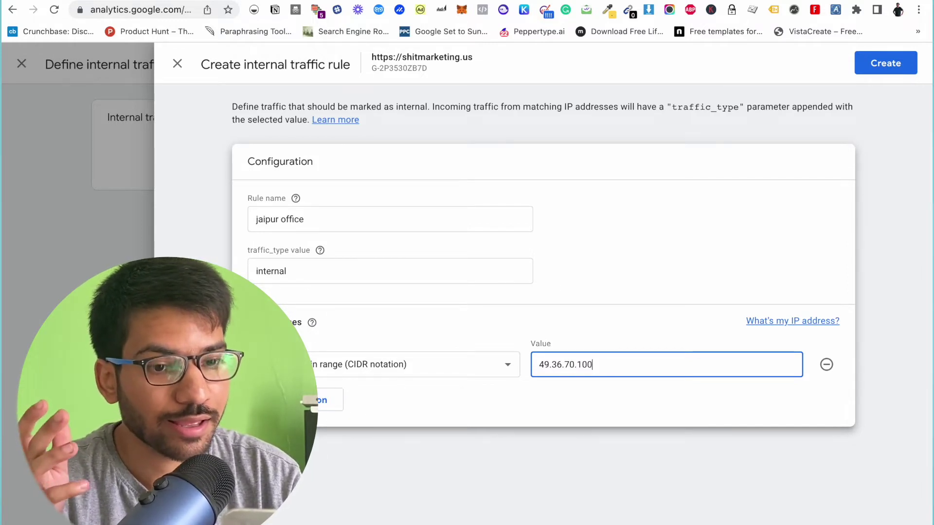
Step: Set the IP match type to "IP address equals" and create the internal traffic rule
click(413, 363)
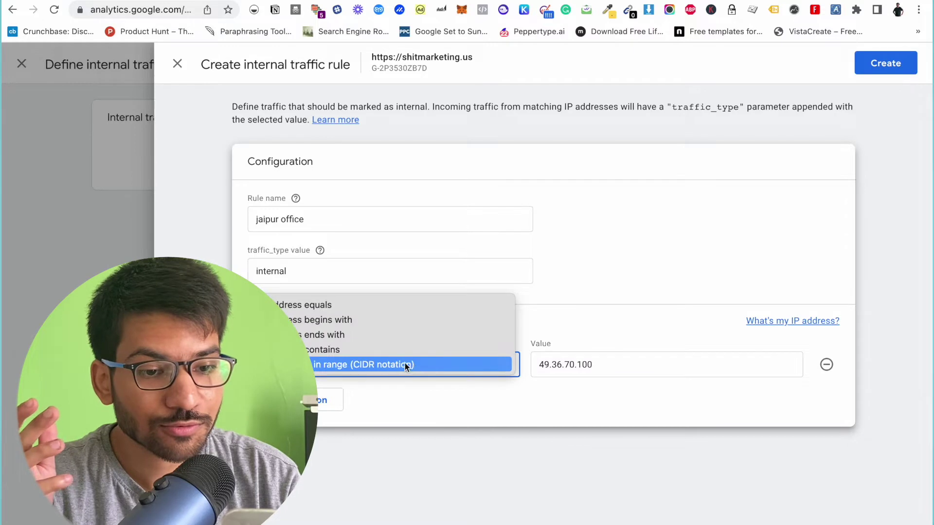
click(330, 307)
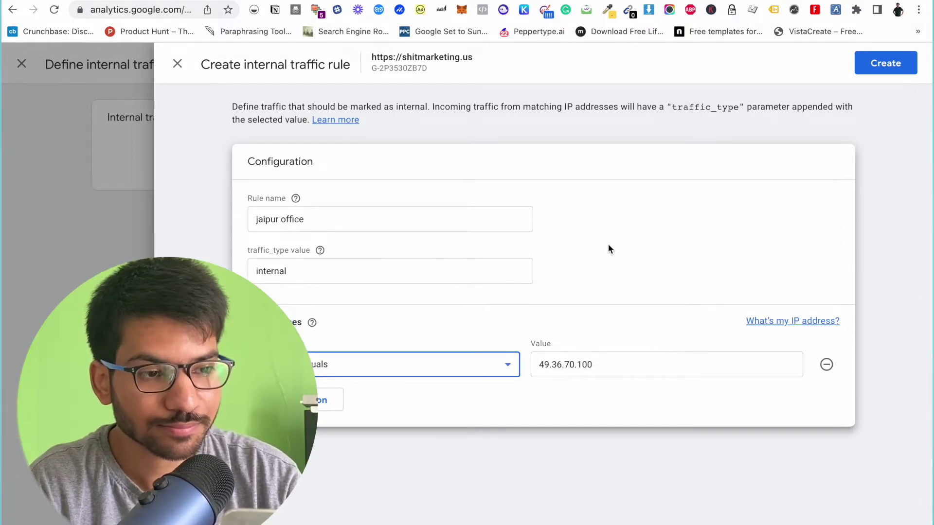
click(881, 70)
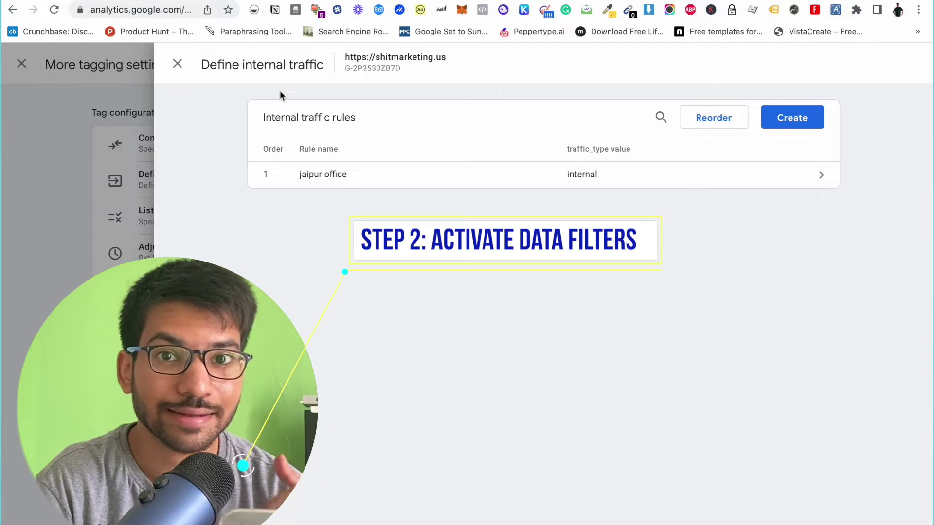
Step: Leave the stream settings and start a new data filter of type Internal Traffic for the property
click(178, 65)
click(178, 65)
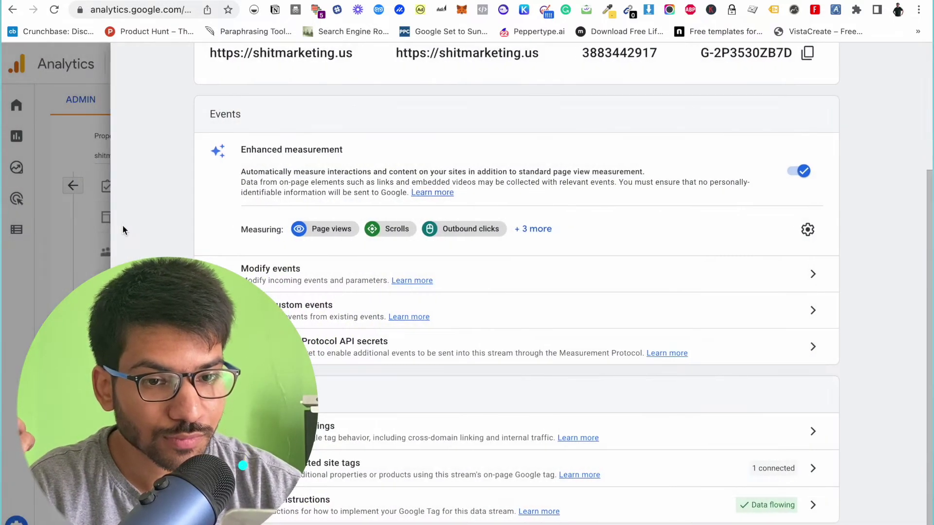
click(122, 223)
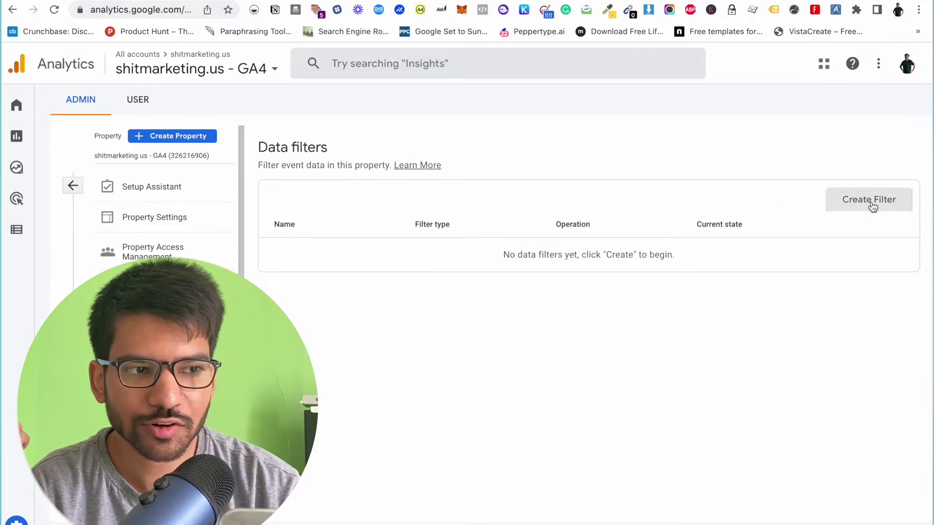
click(885, 207)
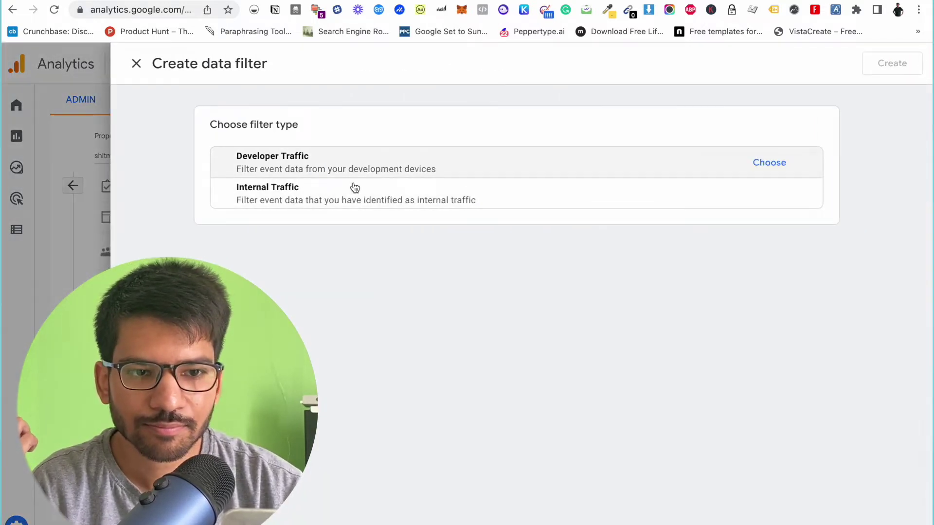
click(329, 202)
Step: Name the internal traffic data filter "jaipur office"
scroll(359, 348, down, 2)
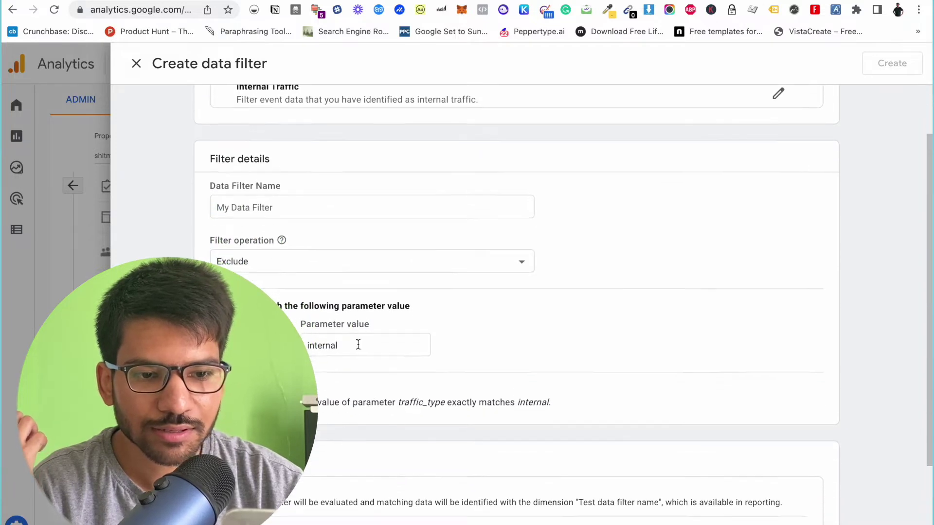
scroll(311, 350, down, 1)
click(308, 156)
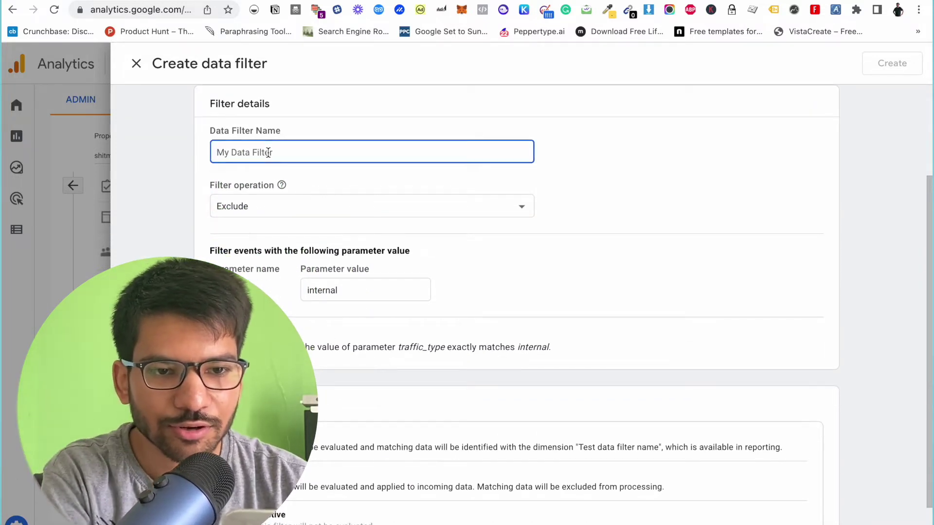
text(jaipur)
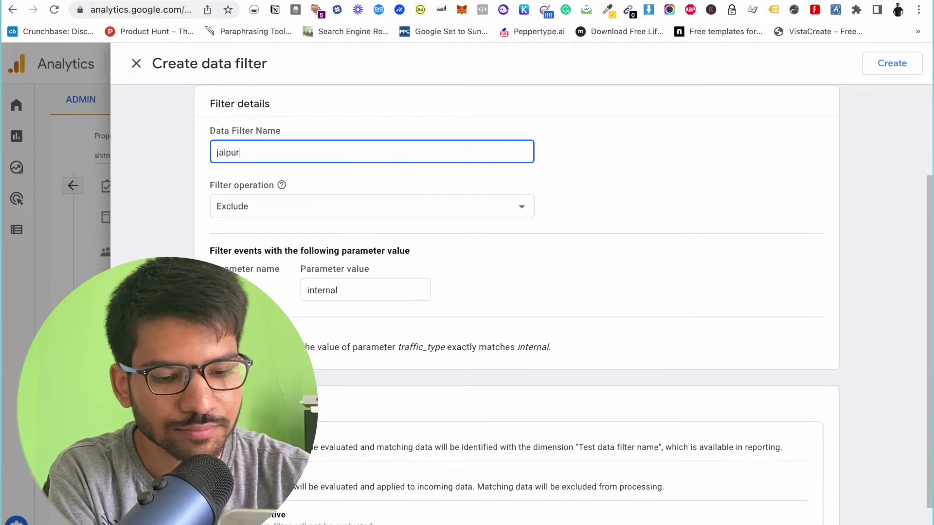
text( office)
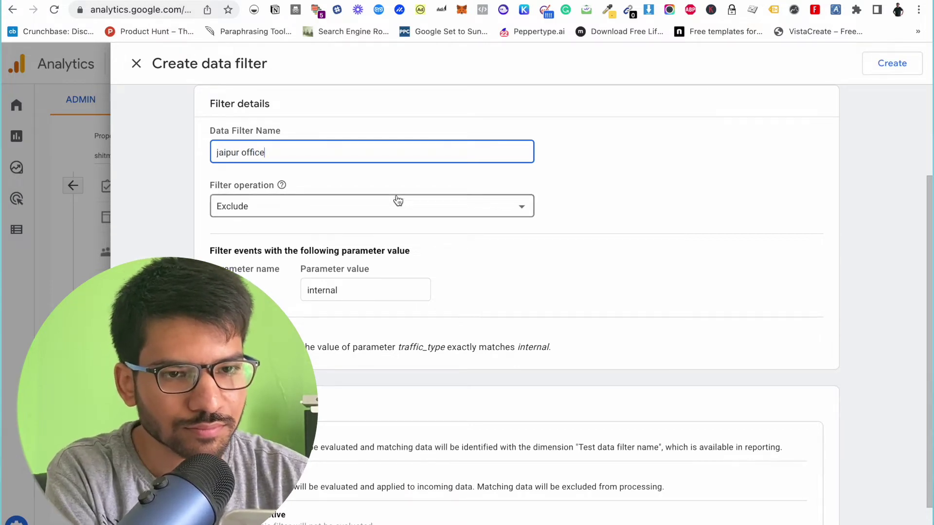
Step: Create the Exclude filter for traffic_type "internal" as active and confirm activating it without testing
scroll(397, 200, down, 1)
click(360, 172)
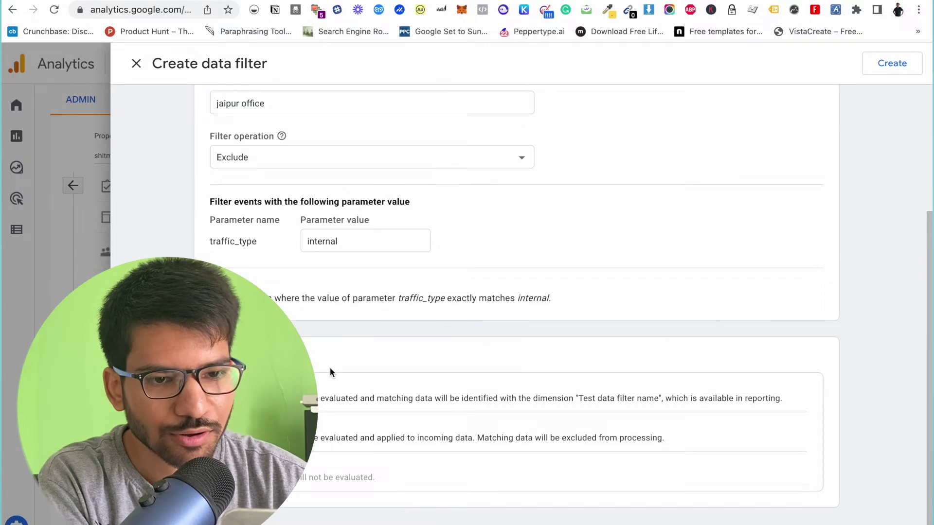
scroll(359, 344, up, 4)
click(894, 64)
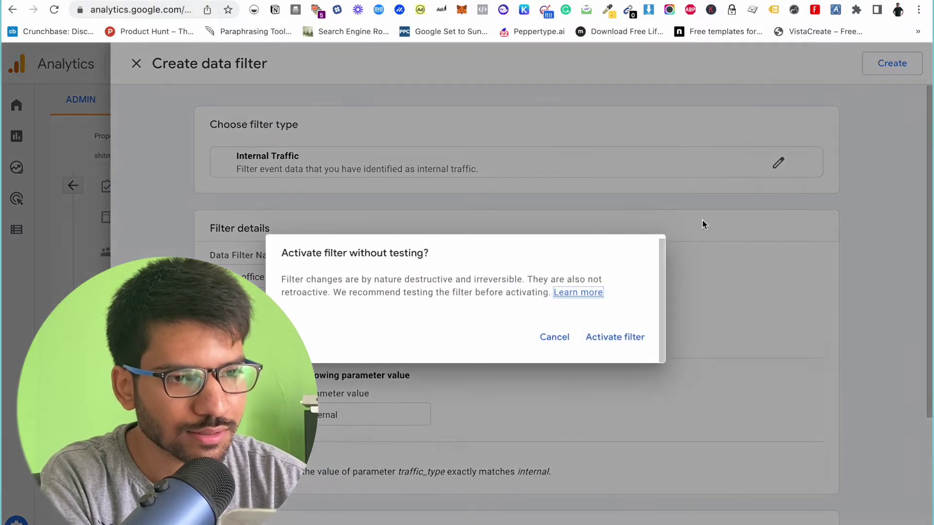
click(615, 339)
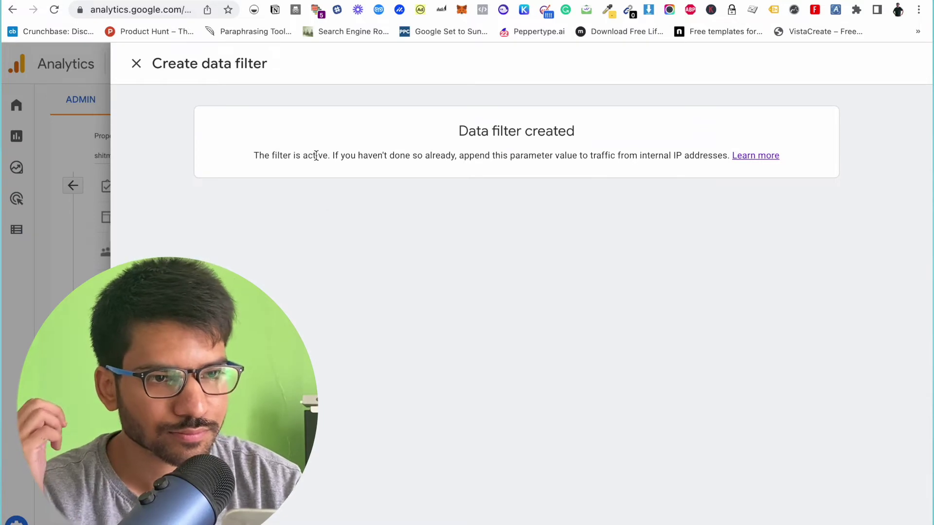
click(137, 63)
Step: Visit the shitmarketing.us website and check DebugView for the events coming from that visit
key(ctrl+Tab)
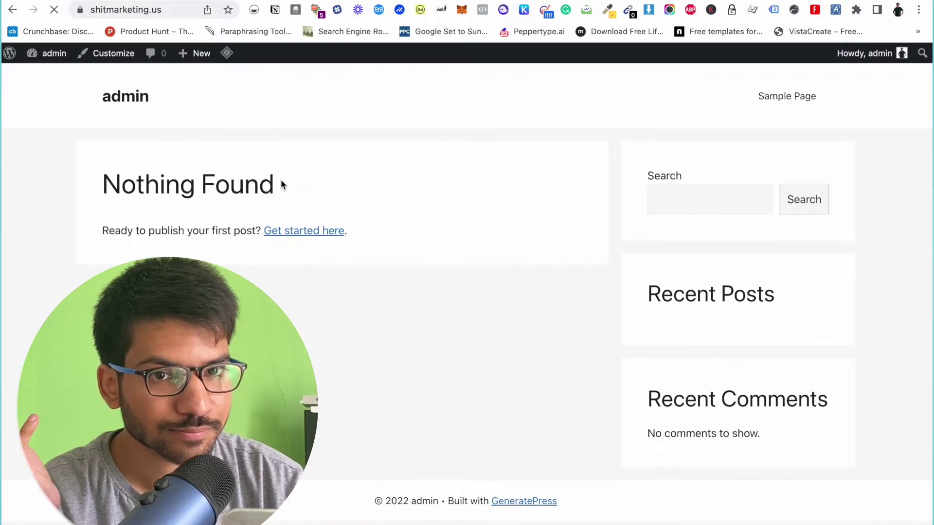
key(ctrl+shift+Tab)
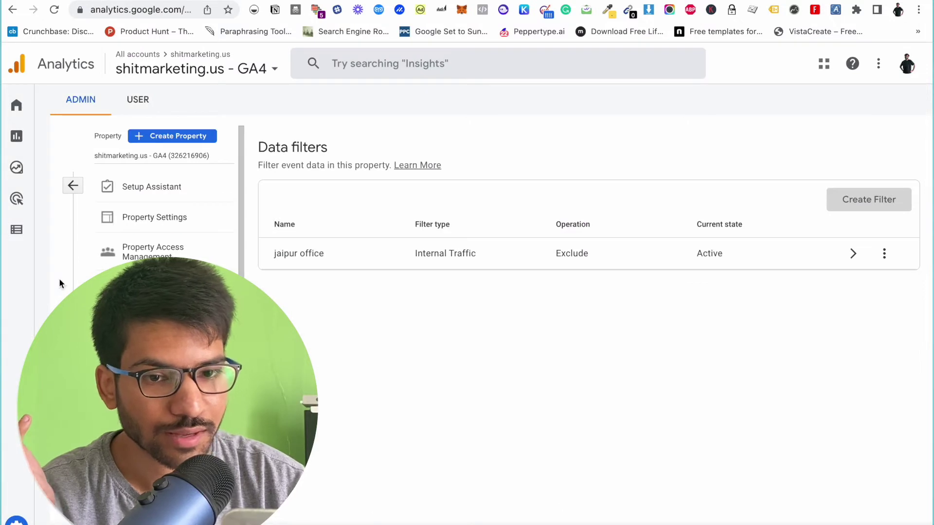
click(22, 230)
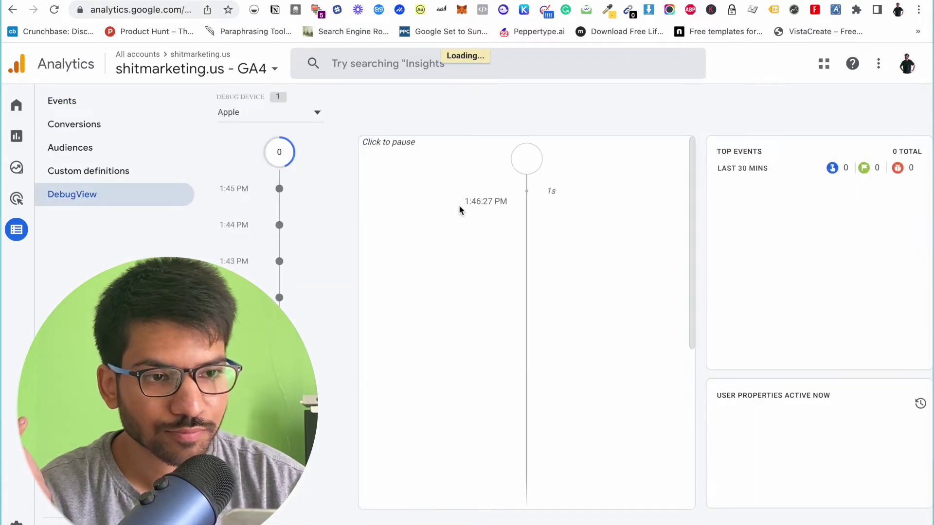
click(459, 205)
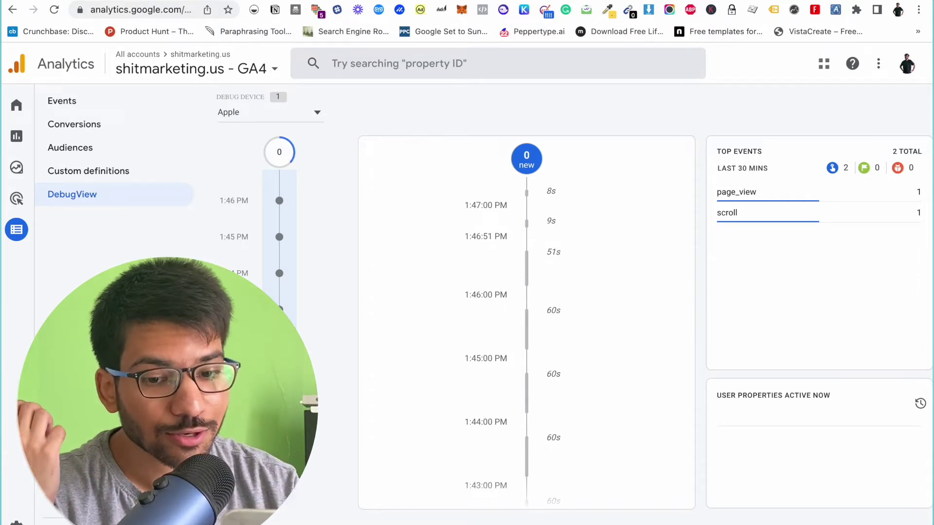
Step: Start a new data filter of type Developer Traffic in the property's data settings
click(17, 521)
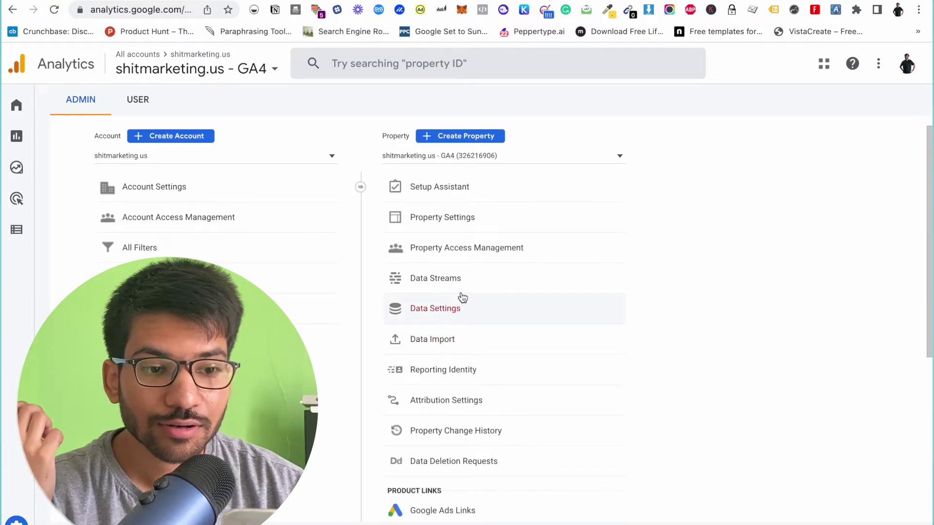
click(453, 310)
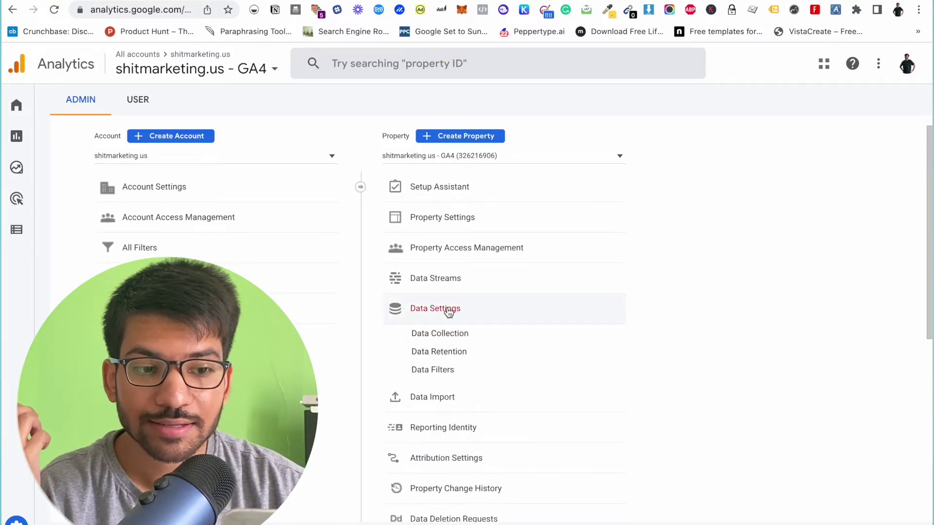
click(432, 371)
click(858, 203)
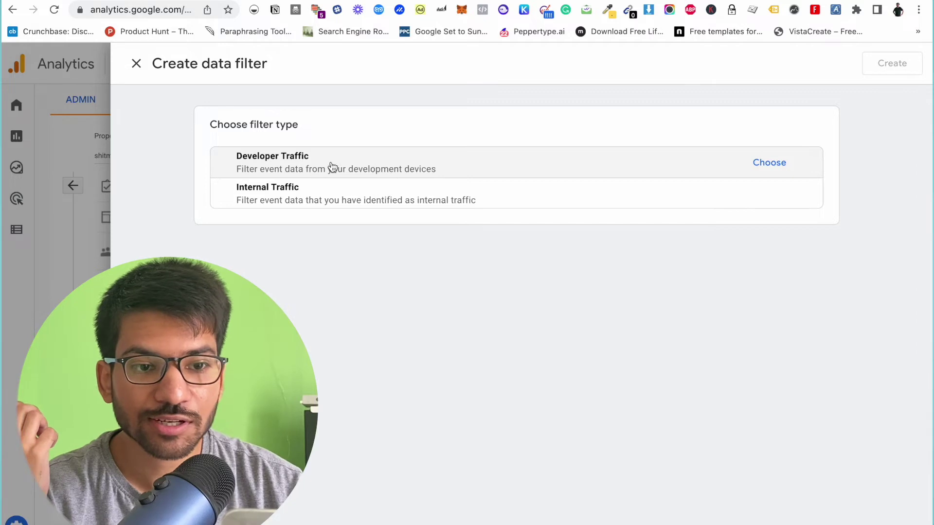
click(359, 167)
Step: Name the filter "Developer traffic", create it as active and confirm activating it without testing
click(314, 277)
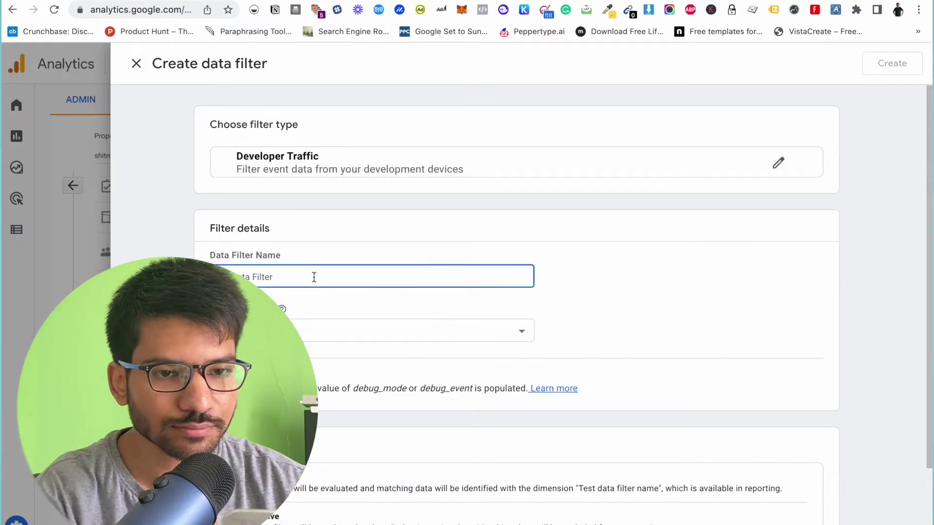
text(Dev)
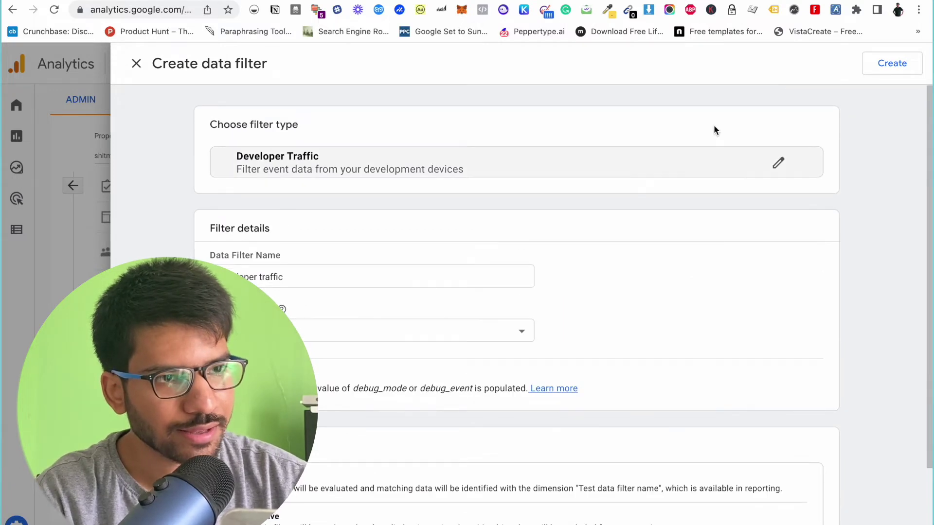
click(885, 70)
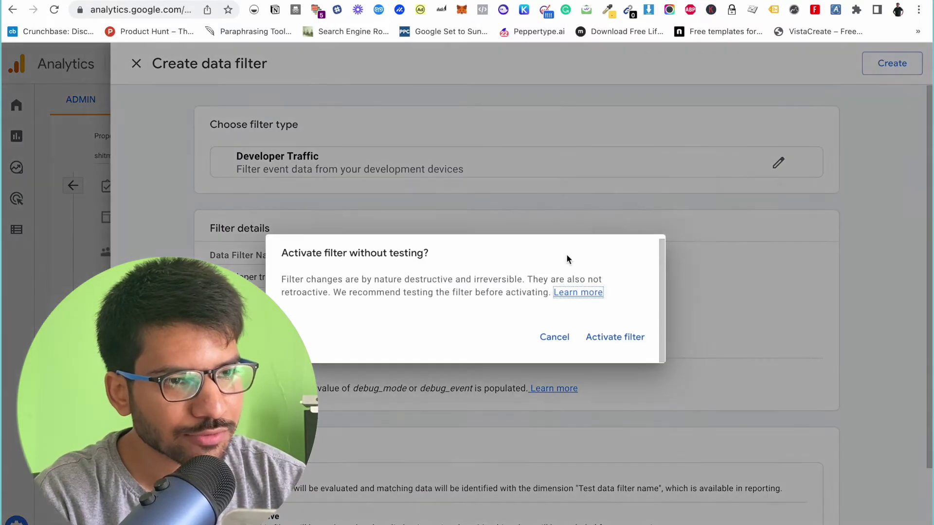
click(627, 339)
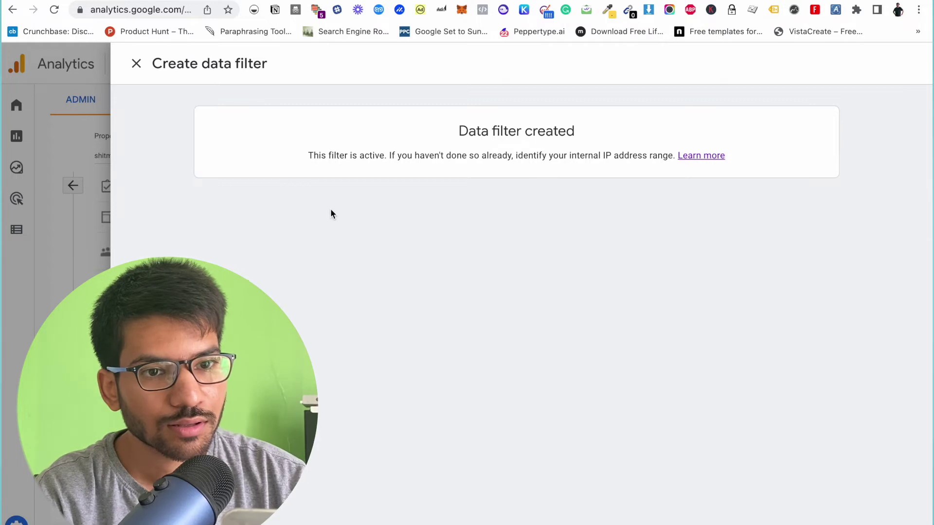
Step: Reload the shitmarketing.us website and check DebugView for events coming from that visit
key(ctrl+Tab)
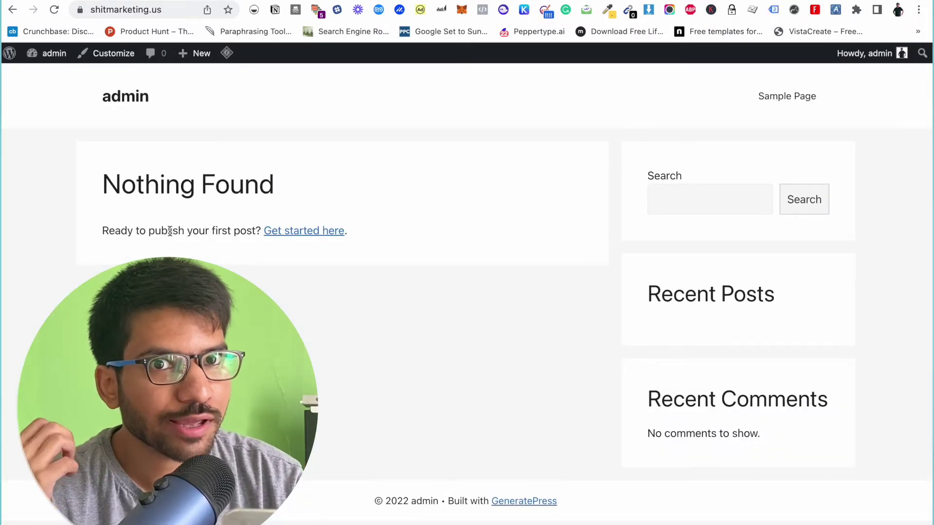
click(54, 11)
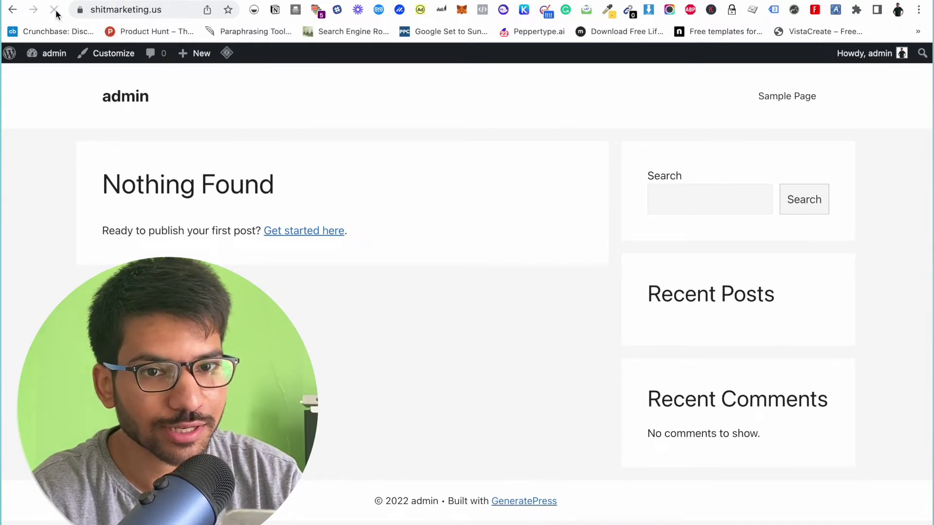
key(ctrl+Tab)
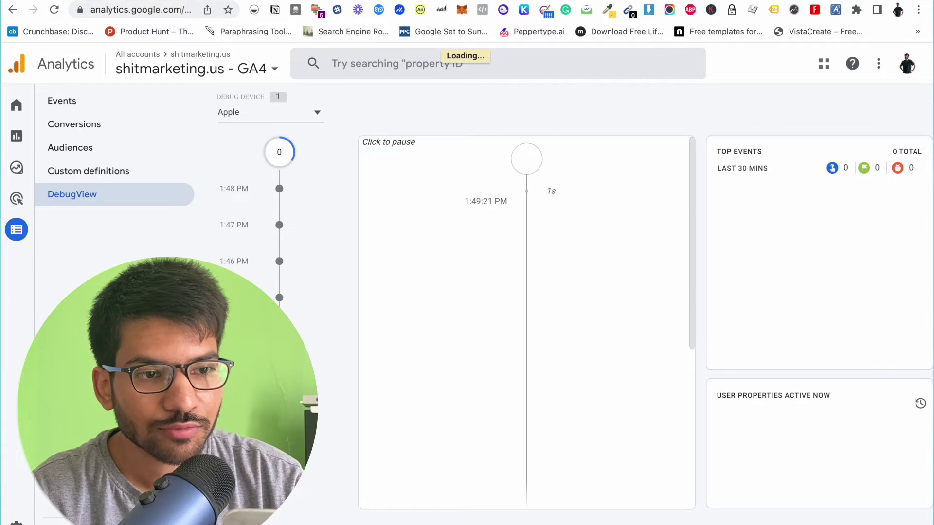
click(526, 197)
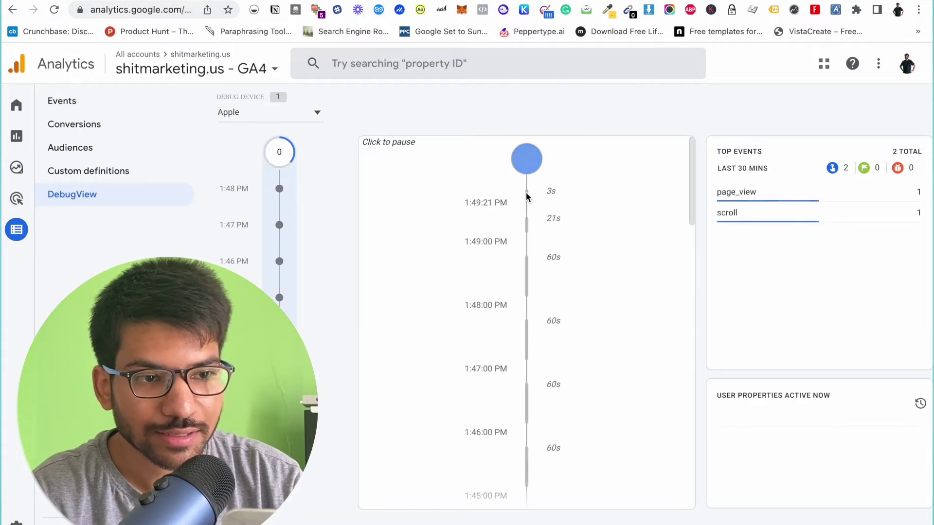
click(527, 191)
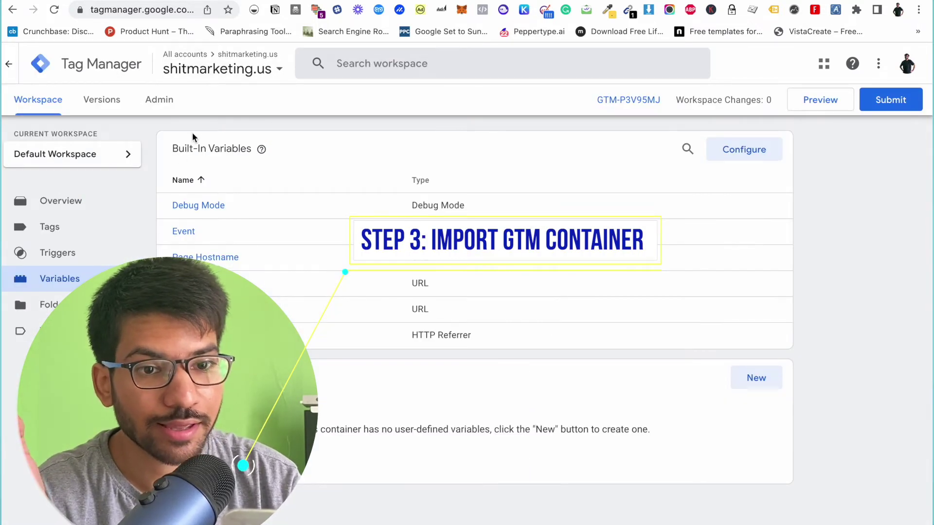
Step: In Google Tag Manager, start a container import for shitmarketing.us with the file GTM-Shitmarketing_workspace4.json
click(168, 108)
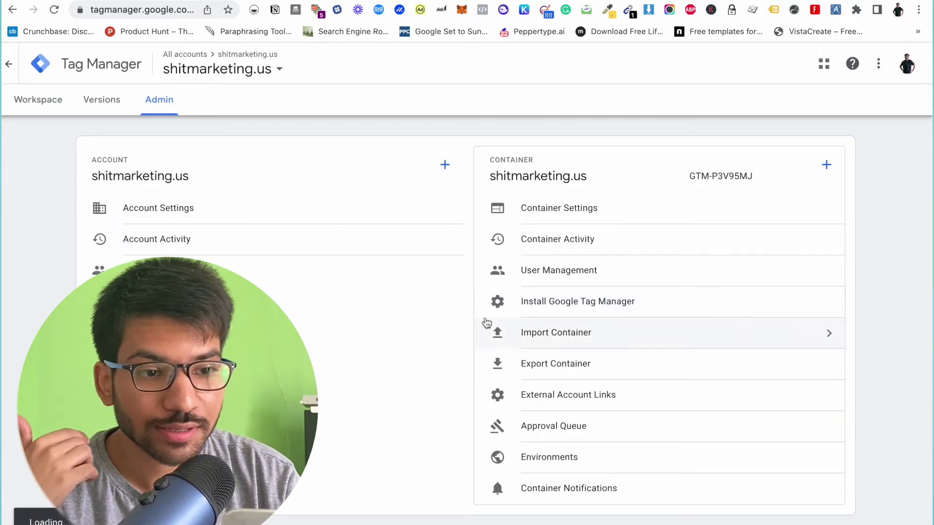
click(487, 324)
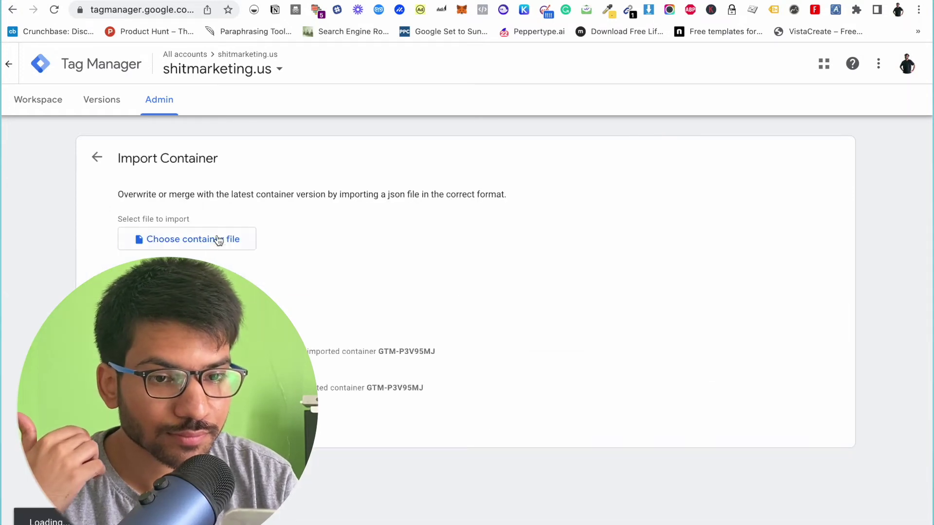
click(220, 241)
click(409, 190)
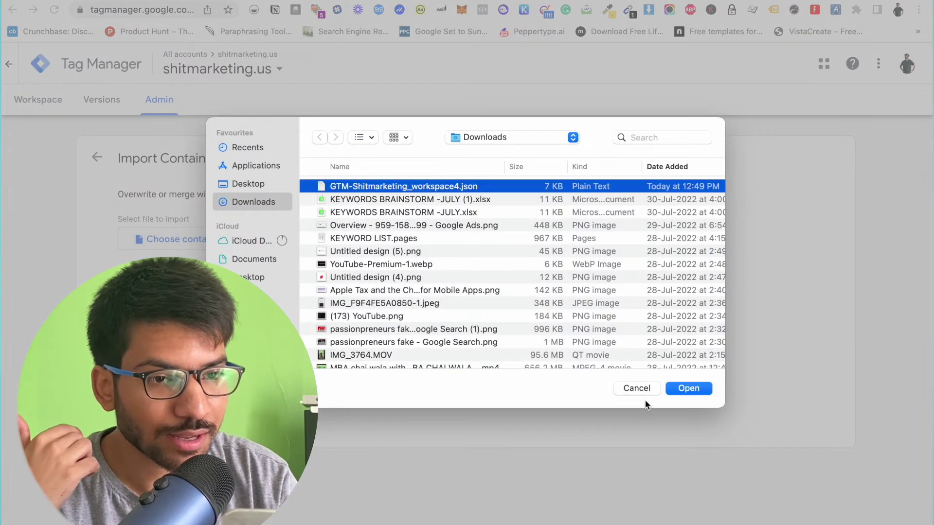
click(695, 392)
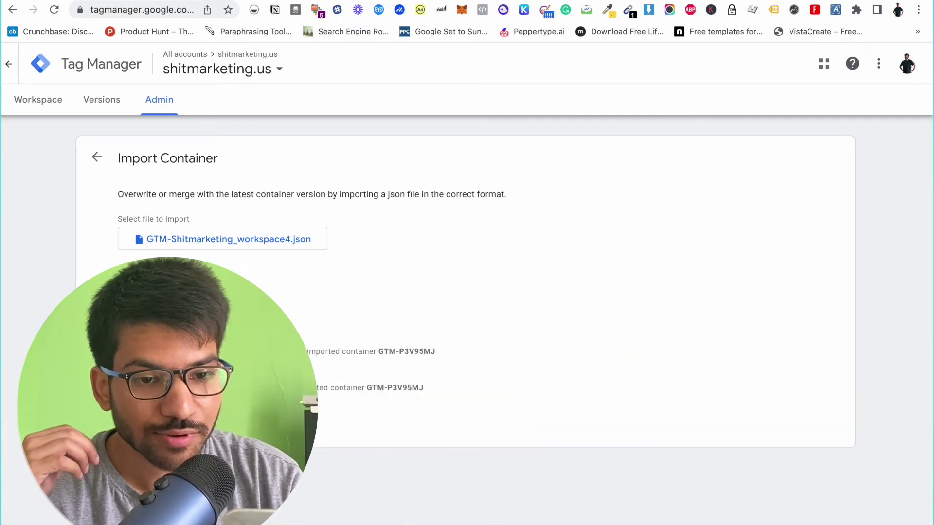
Step: Import the container file into the Default Workspace with the Merge option and confirm the import
click(170, 272)
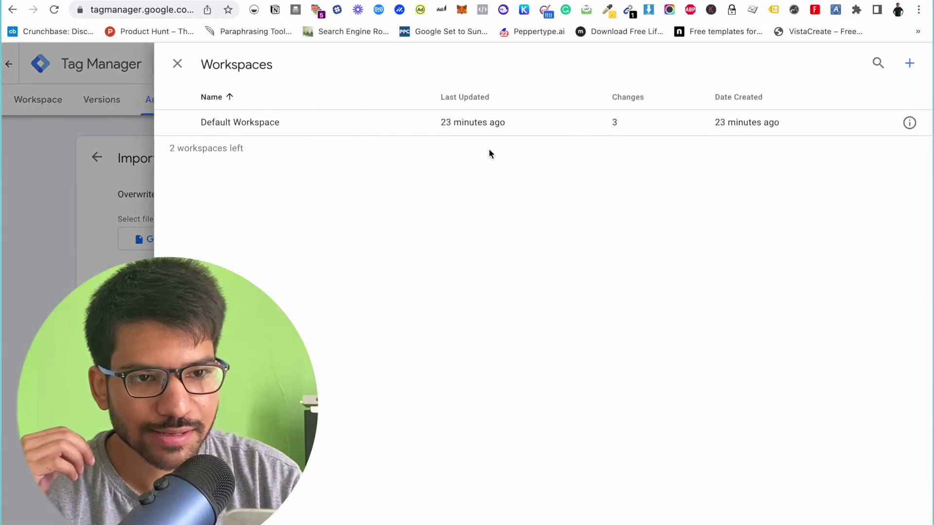
click(352, 135)
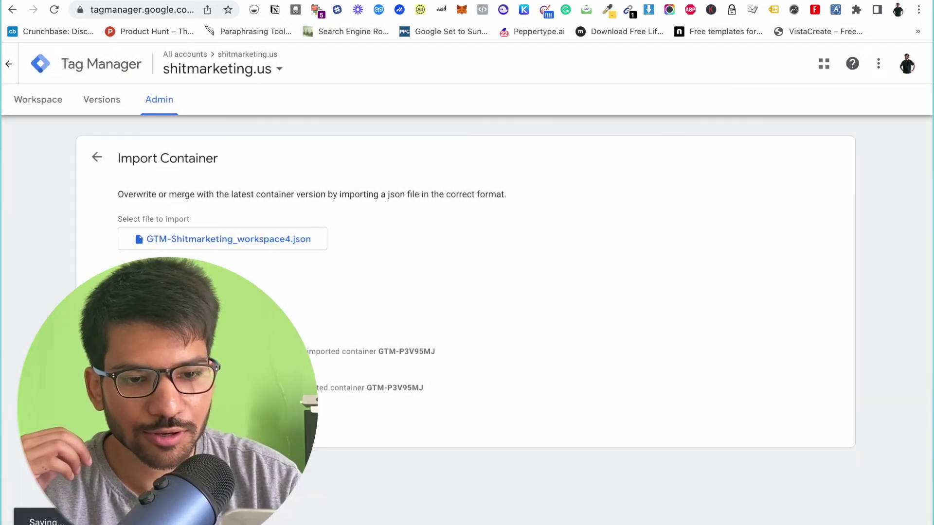
scroll(487, 282, down, 3)
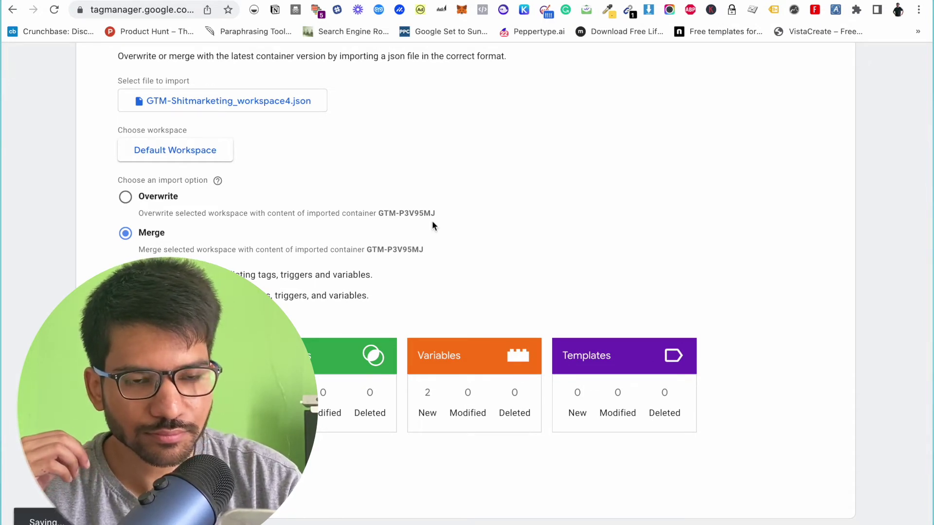
scroll(432, 226, up, 3)
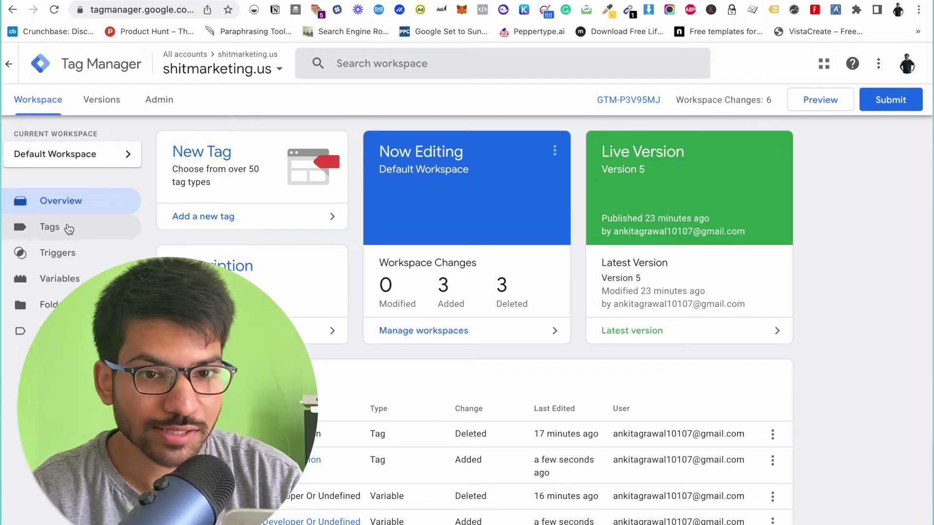
Step: Open the imported Google Analytics GA4 Configuration tag for editing
click(69, 228)
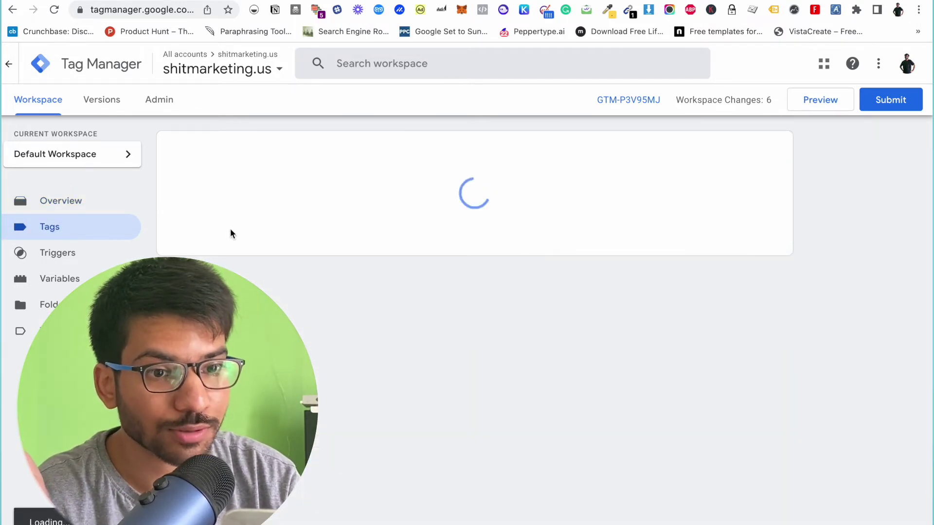
click(278, 207)
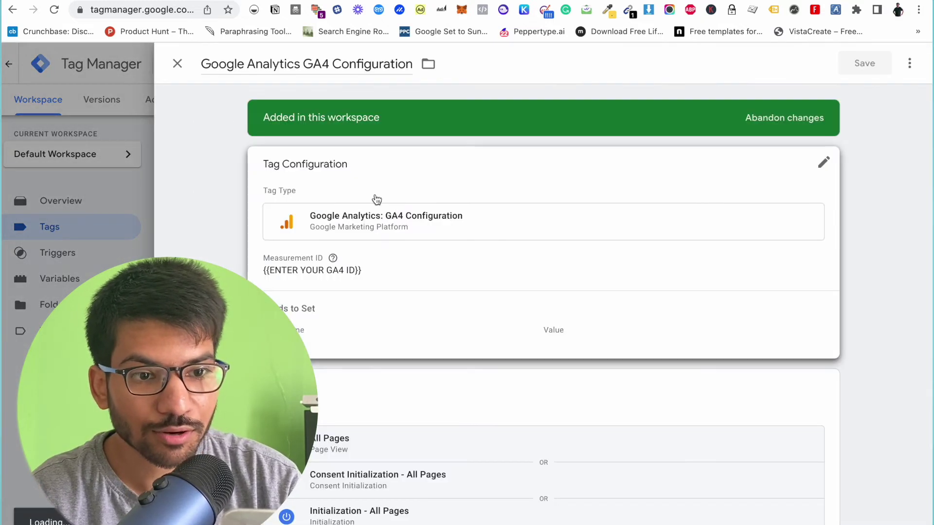
click(319, 269)
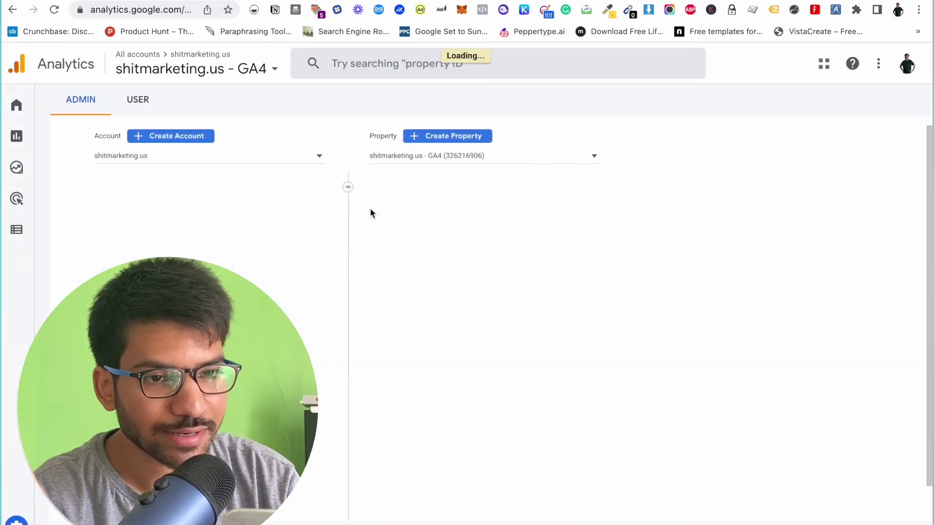
Step: Switch to Google Analytics and copy the measurement ID of the shitmarketing.us web data stream
click(412, 285)
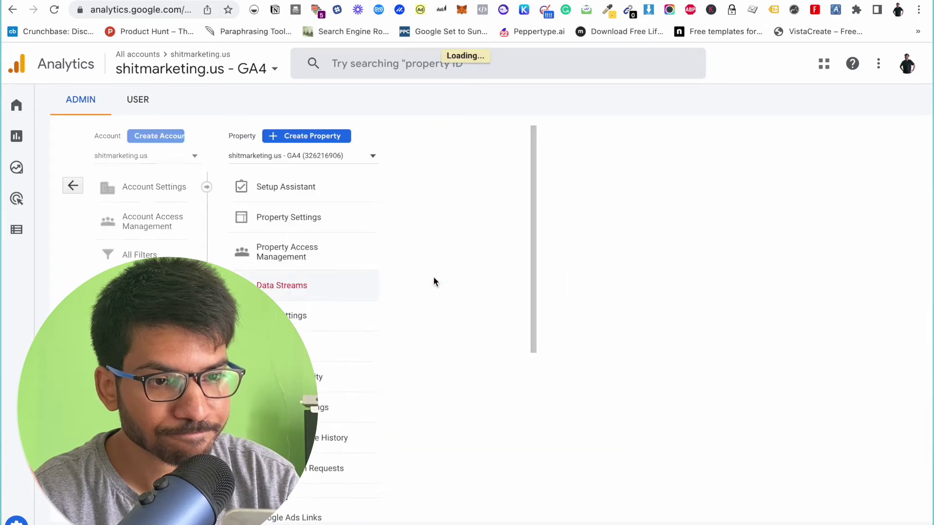
click(441, 227)
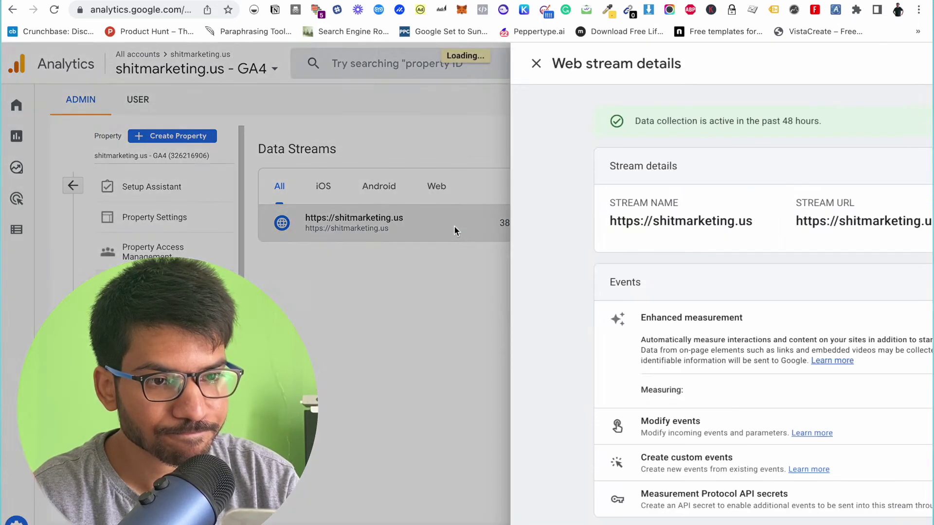
click(808, 221)
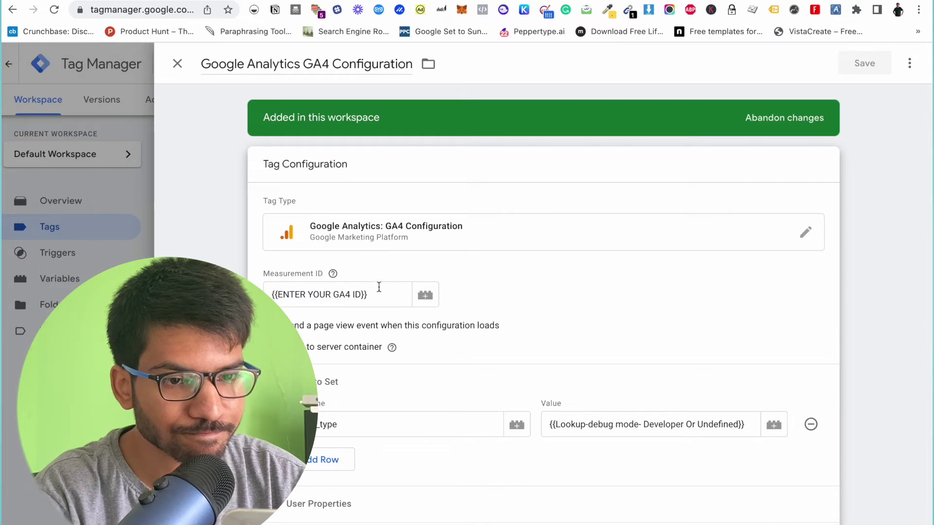
Step: Back in Tag Manager, replace the GA4 tag's placeholder Measurement ID with the copied ID, save the tag and submit the workspace changes
triple_click(379, 288)
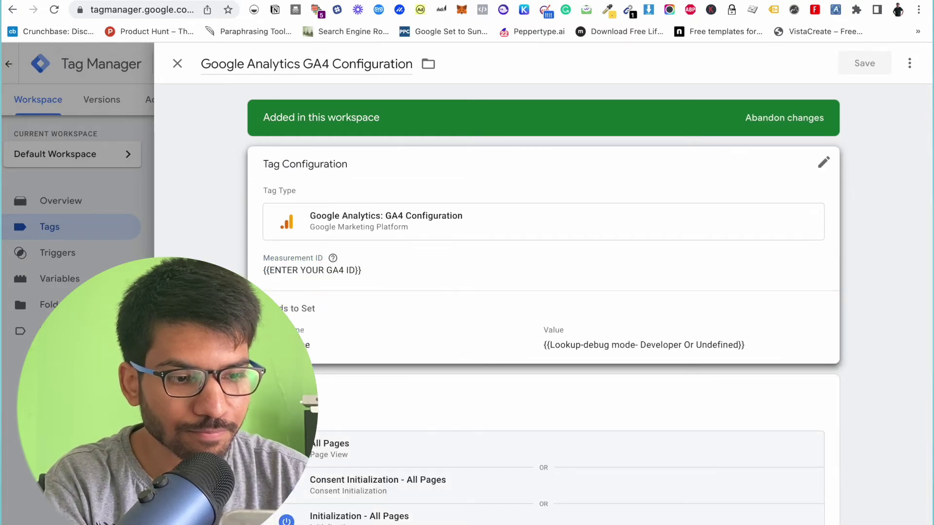
click(355, 285)
click(378, 295)
drag(283, 296, 273, 295)
key(BackSpace)
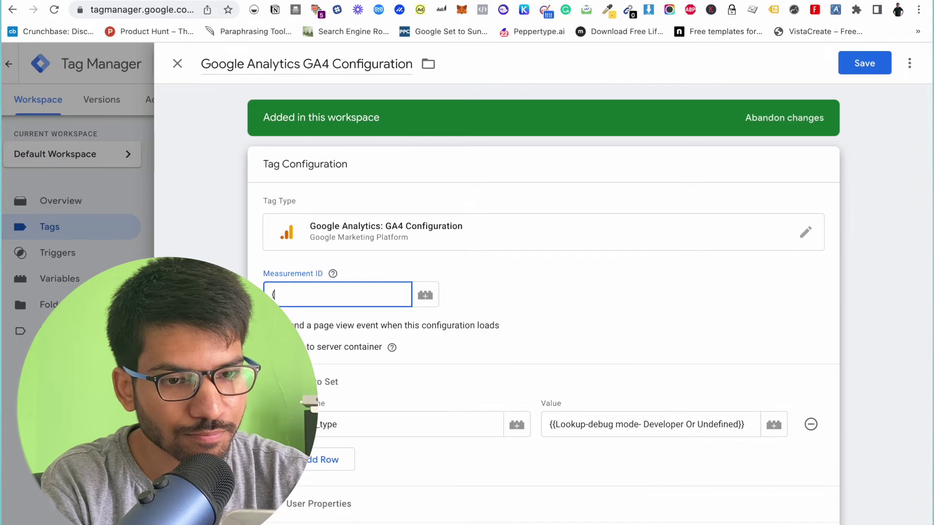
click(860, 67)
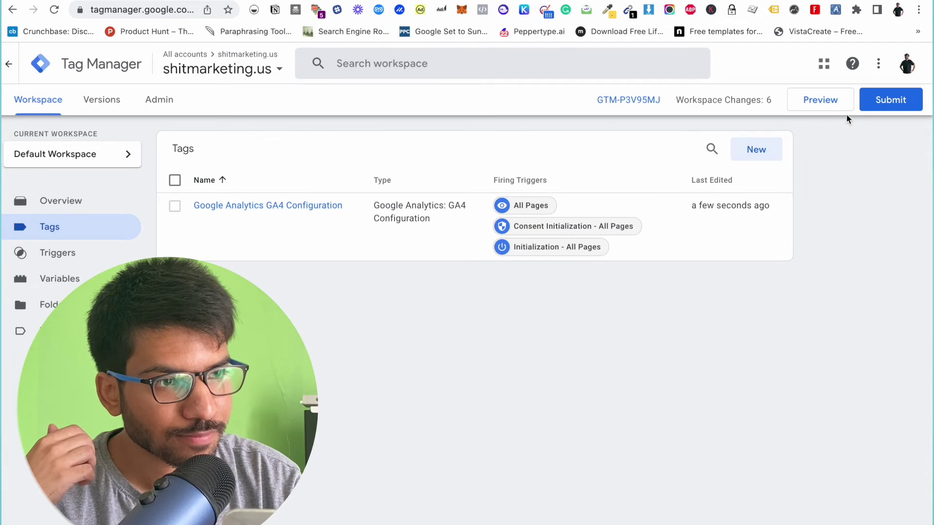
click(891, 103)
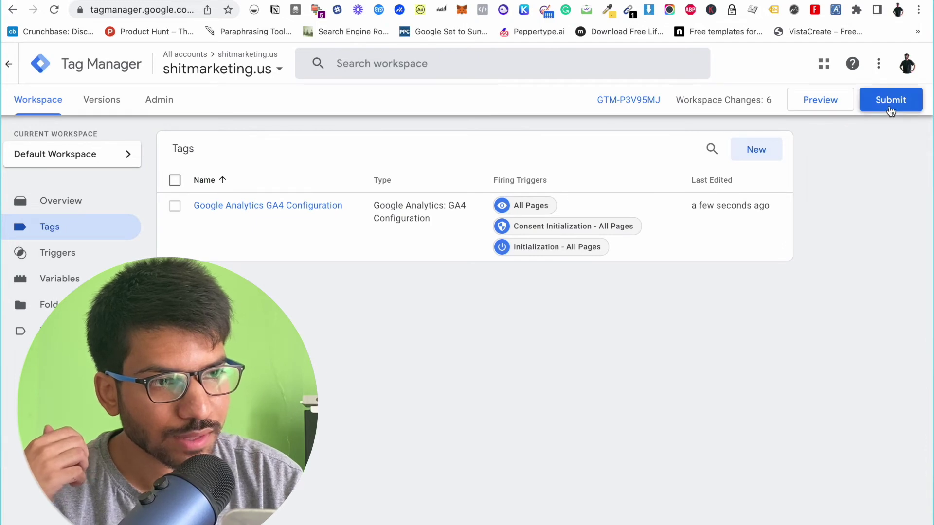
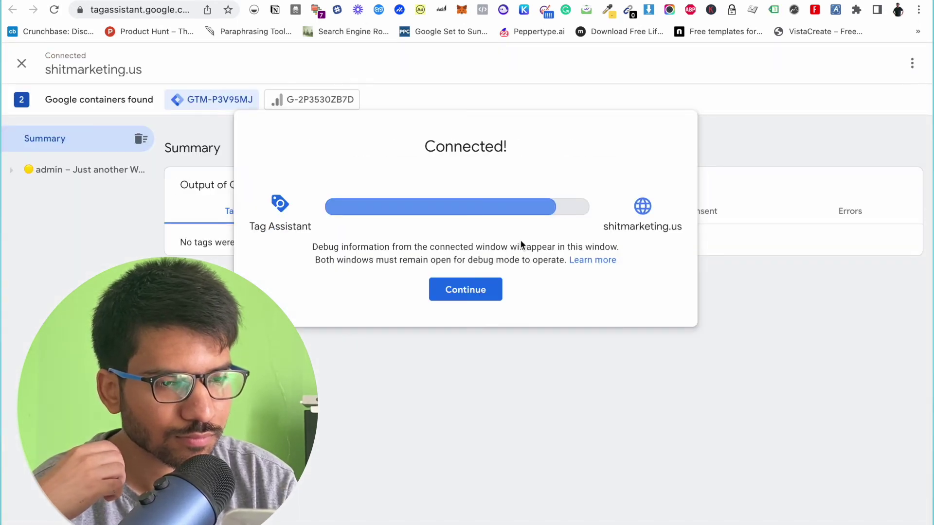
Step: In Tag Assistant, inspect the Page View hit sent to the GA4 measurement ID and check its tt parameter
click(466, 289)
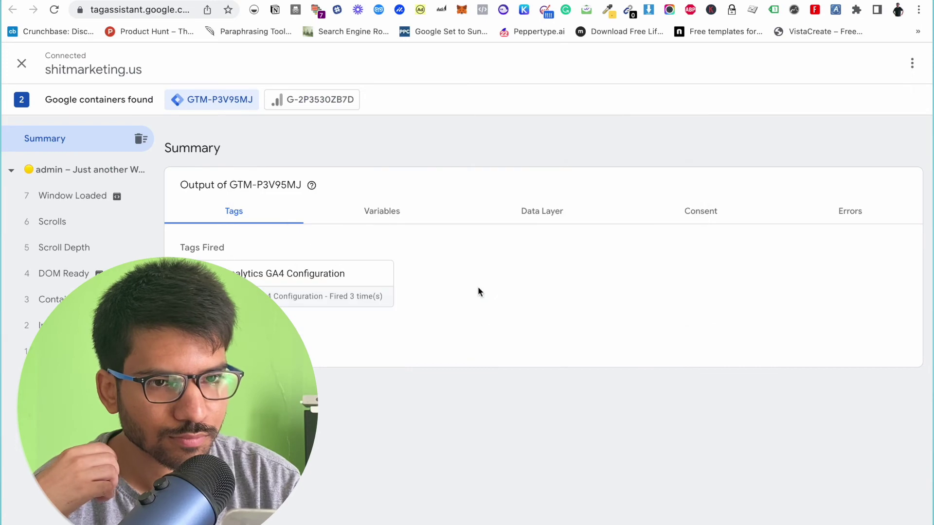
click(321, 105)
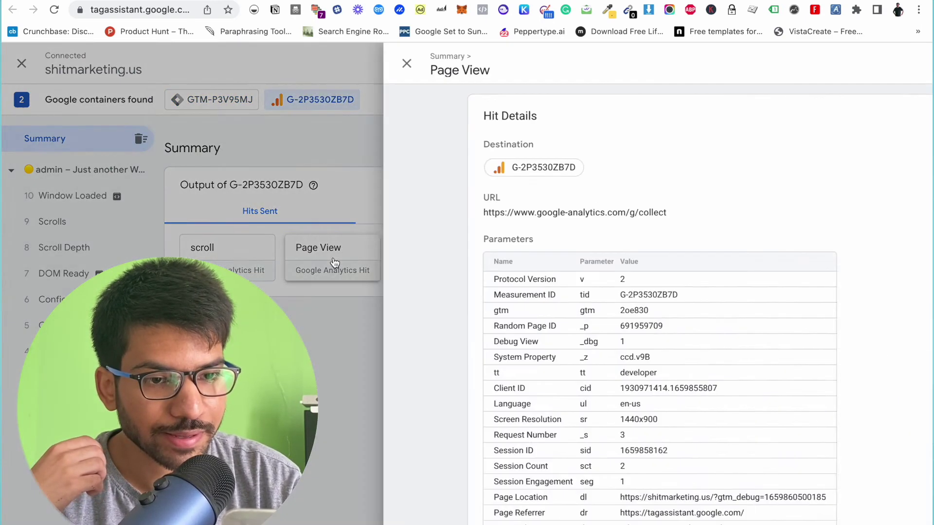
click(333, 266)
scroll(479, 336, down, 1)
scroll(480, 336, down, 1)
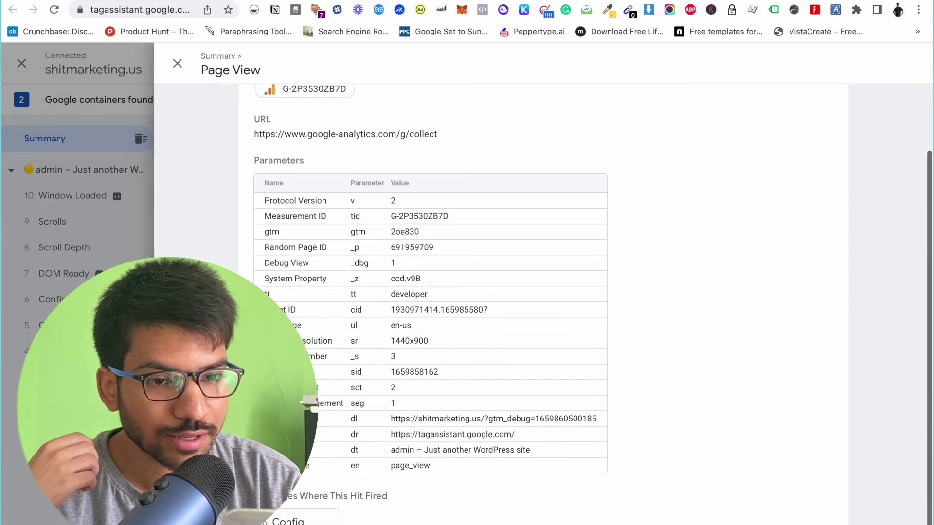
double_click(399, 295)
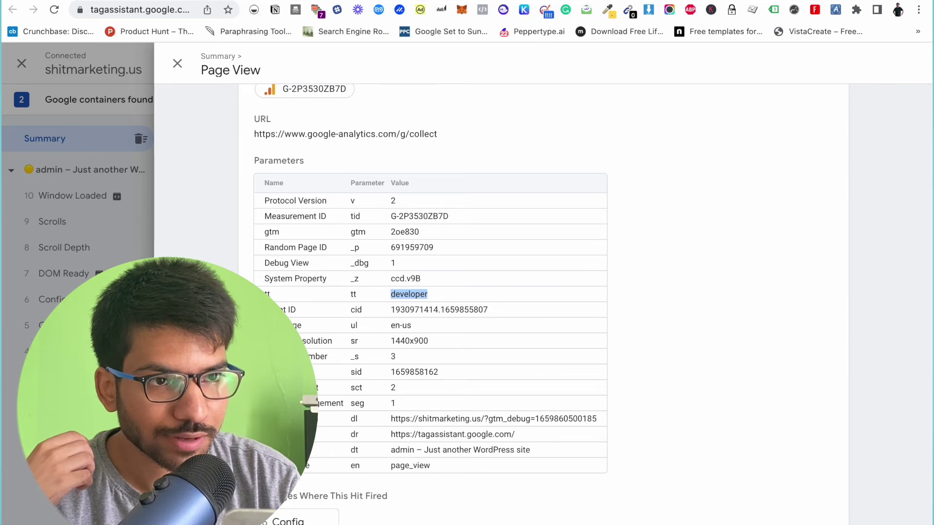
Step: Switch to Google Analytics and open DebugView for the shitmarketing.us GA4 property
key(ctrl+Tab)
click(137, 64)
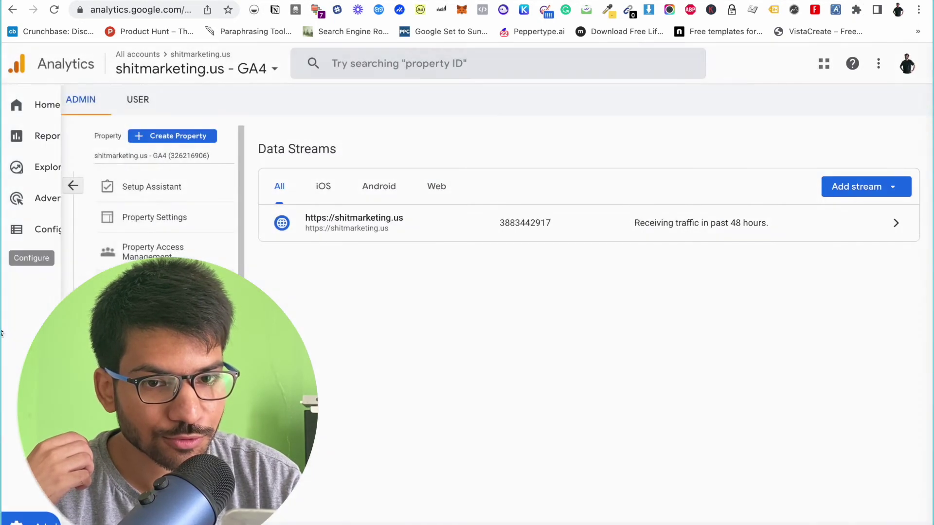
mouse_move(72, 236)
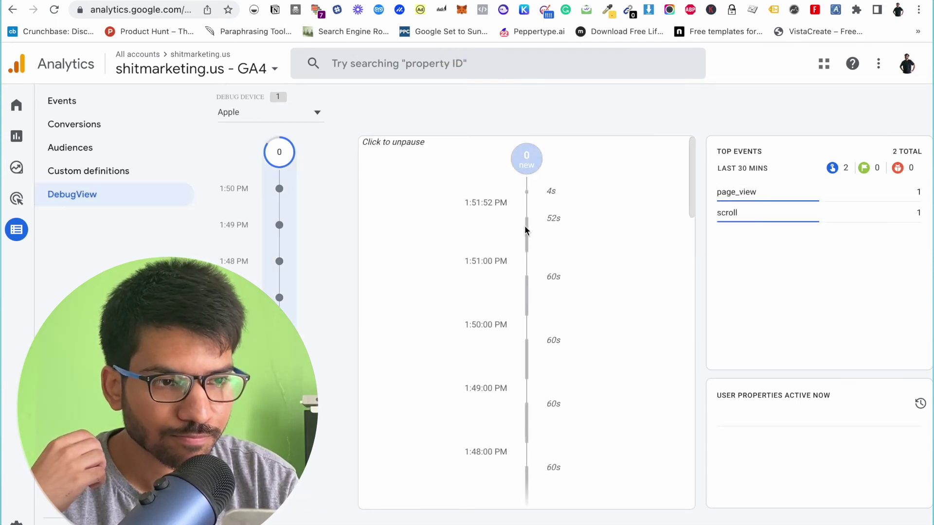
Step: Visit the shitmarketing.us preview page, return to DebugView and examine the traffic_type parameter of the latest page_view event
key(ctrl+Tab)
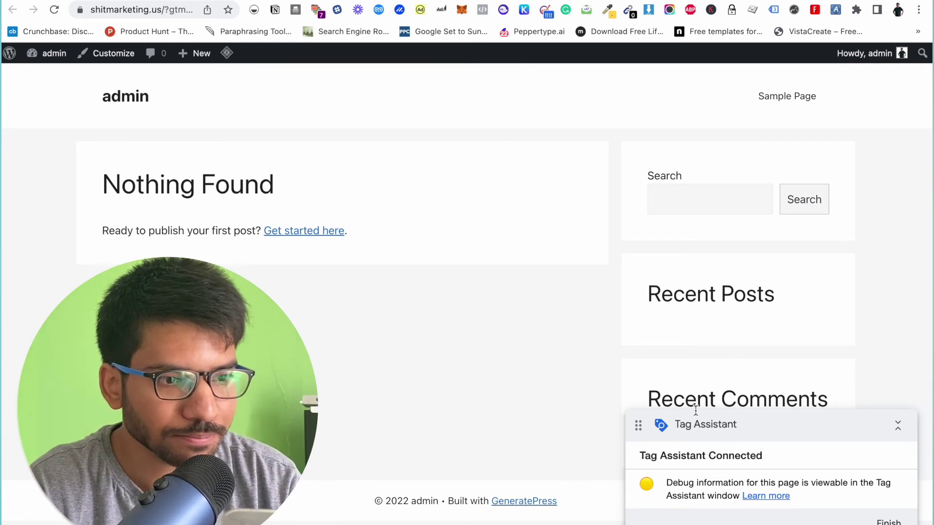
key(ctrl+Tab)
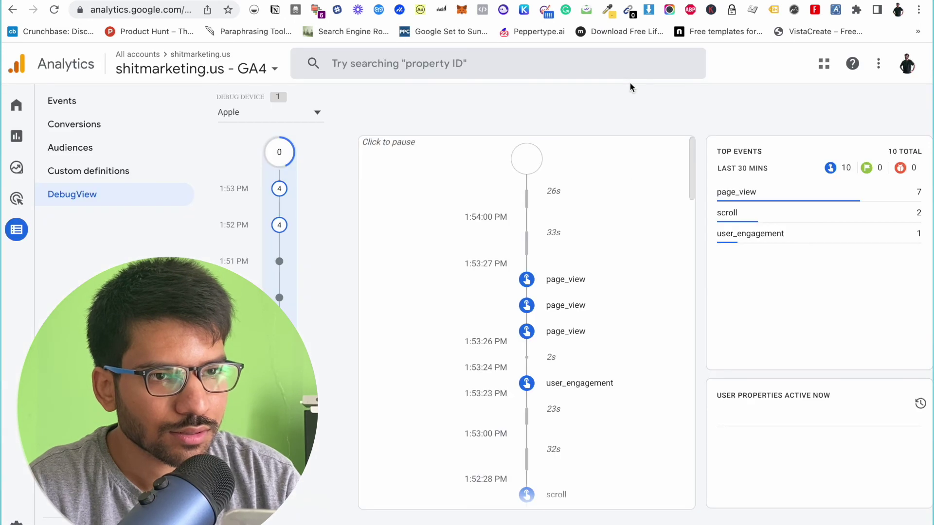
click(528, 204)
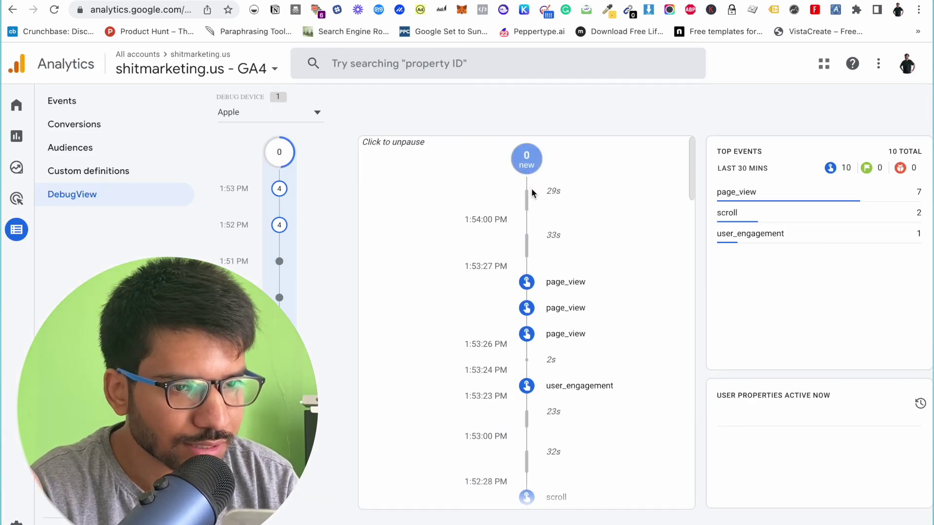
click(527, 282)
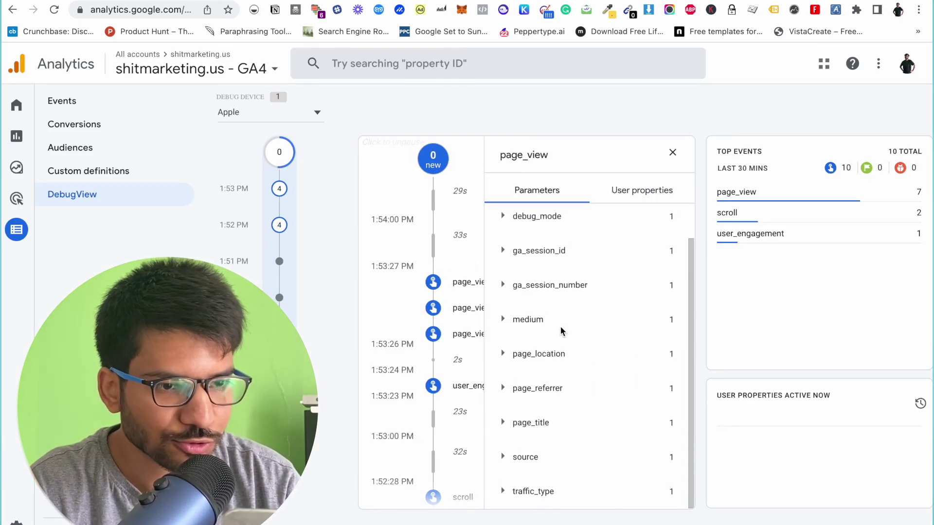
click(502, 497)
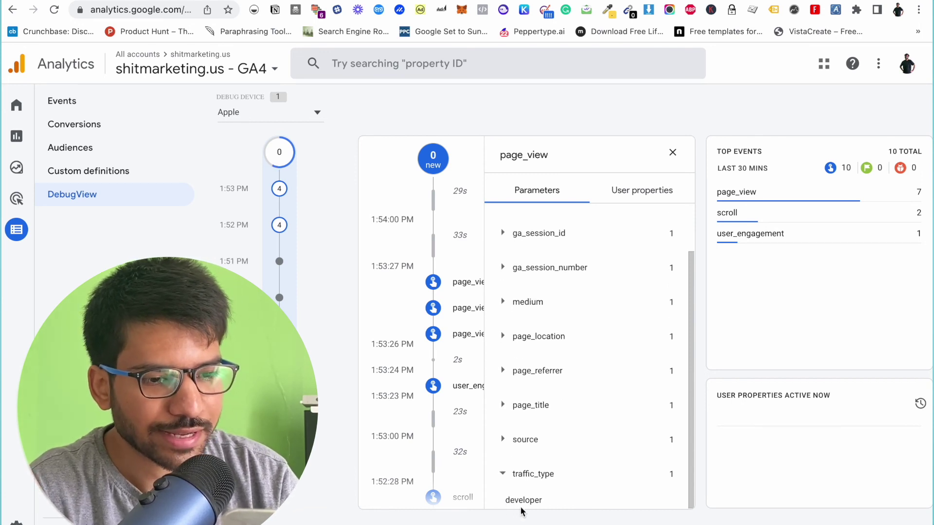